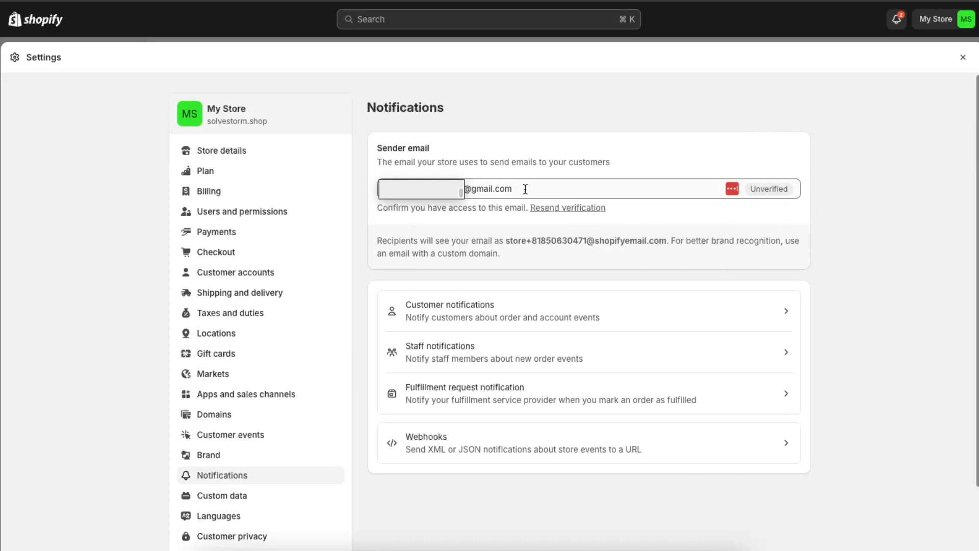
# Open the customer notifications and review the available notification types from order processing through marketing double opt-in.
pyautogui.click(462, 316)
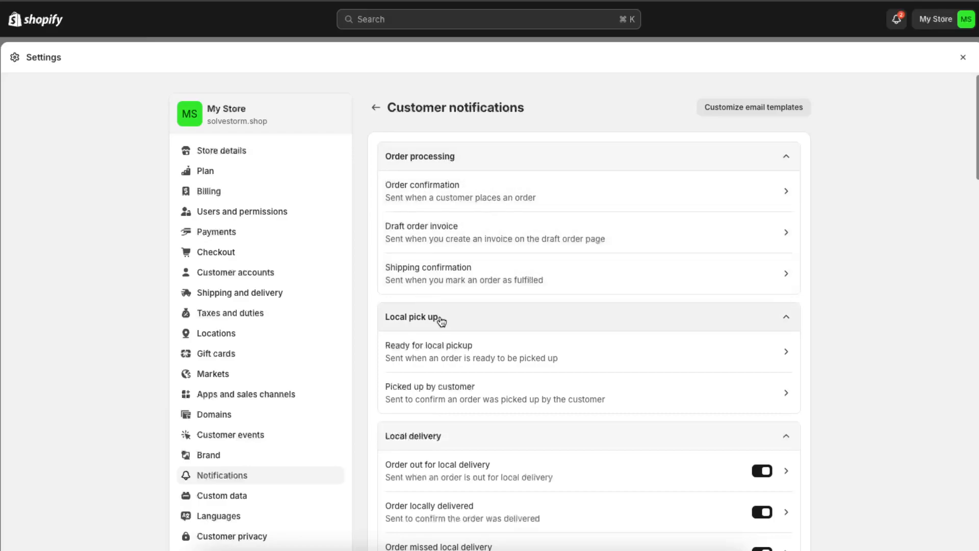
pyautogui.scroll(-2, 437, 319)
pyautogui.scroll(-7, 500, 324)
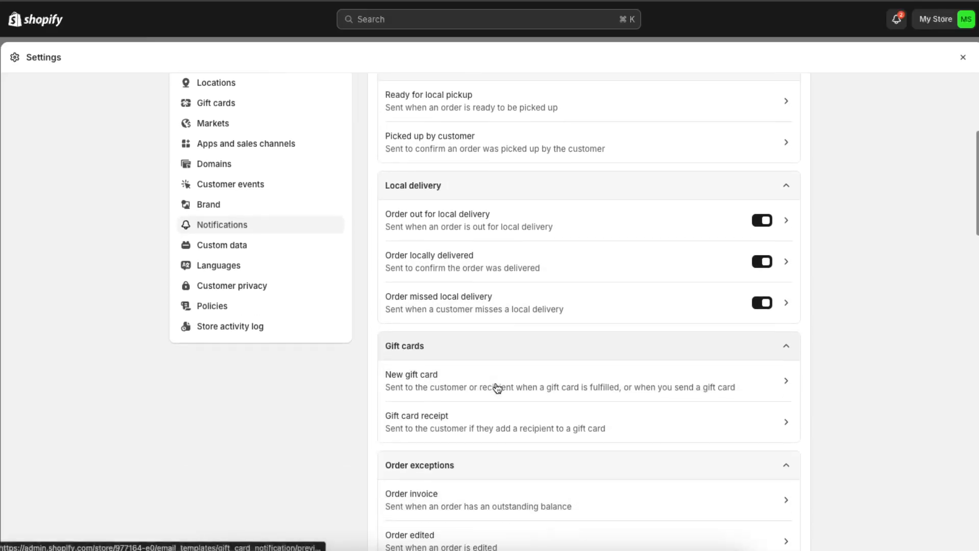
pyautogui.scroll(-2, 463, 284)
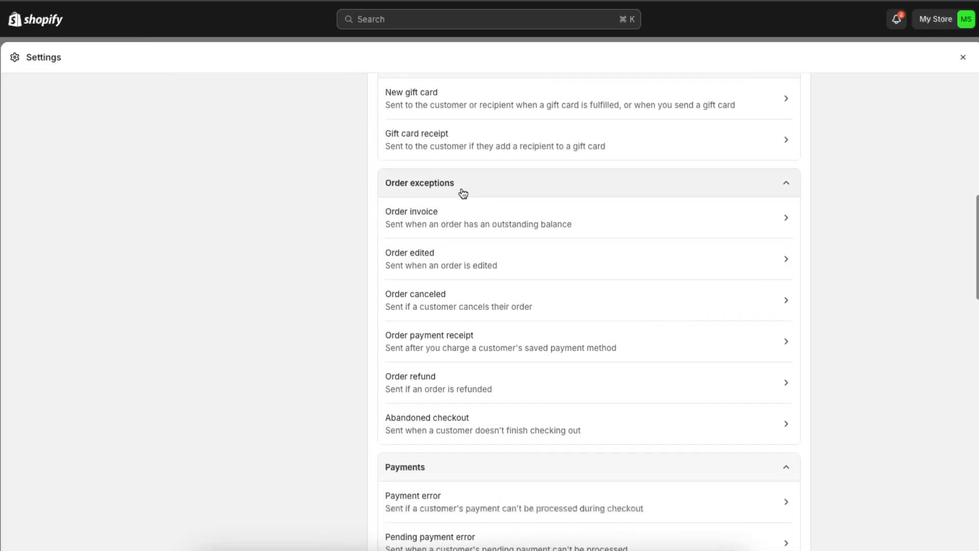
pyautogui.scroll(-6, 502, 278)
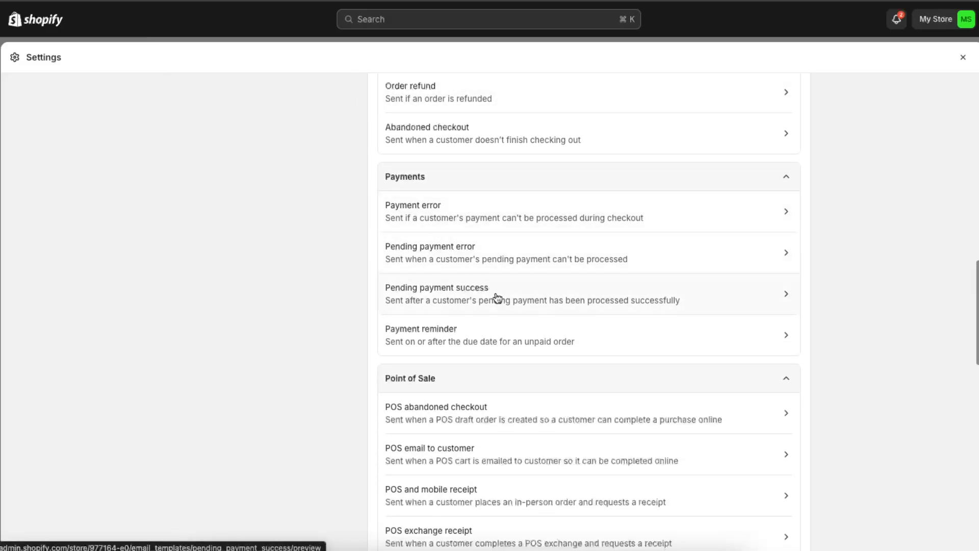
pyautogui.scroll(-2, 494, 302)
pyautogui.scroll(-12, 497, 298)
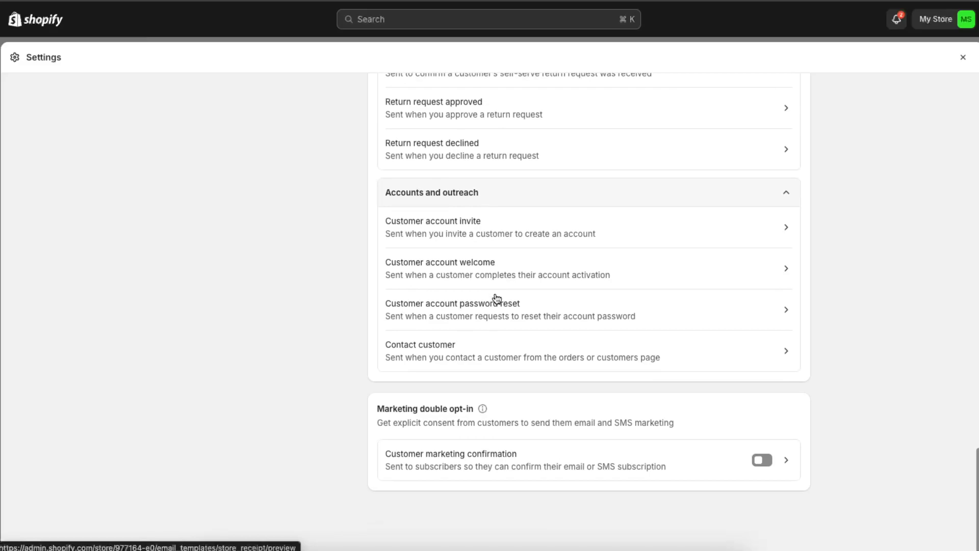
pyautogui.scroll(20, 497, 298)
pyautogui.scroll(8, 498, 298)
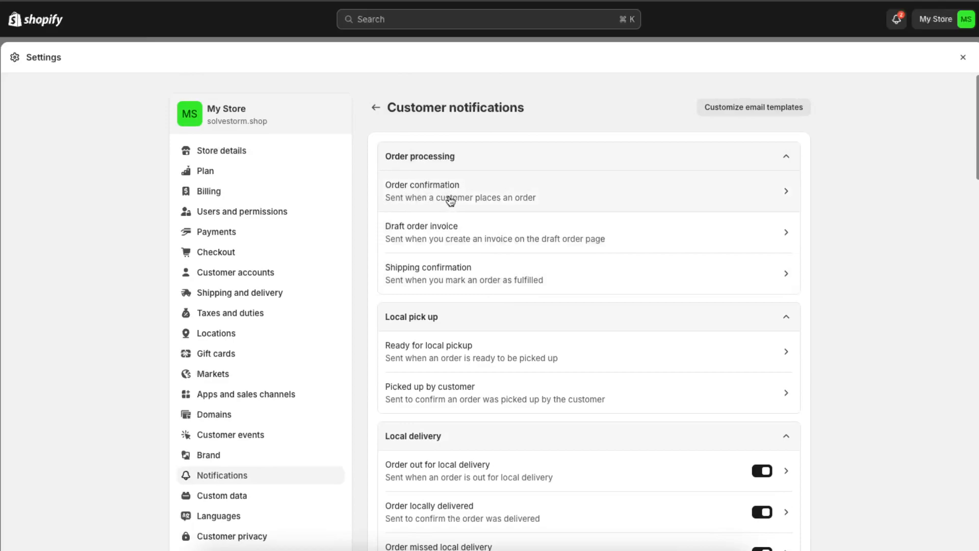
# Open the Order confirmation notification and review its email preview, including the order summary and customer information.
pyautogui.click(427, 200)
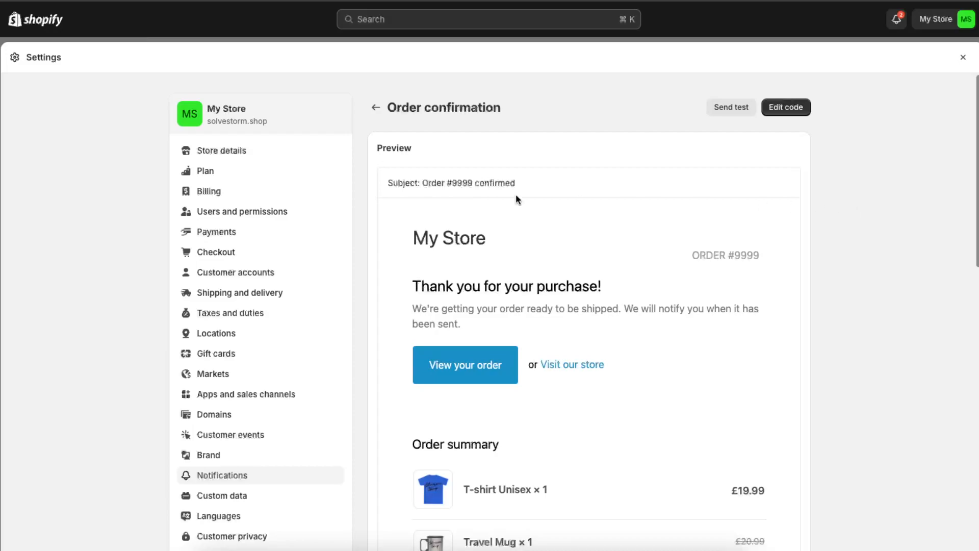
pyautogui.scroll(-10, 669, 337)
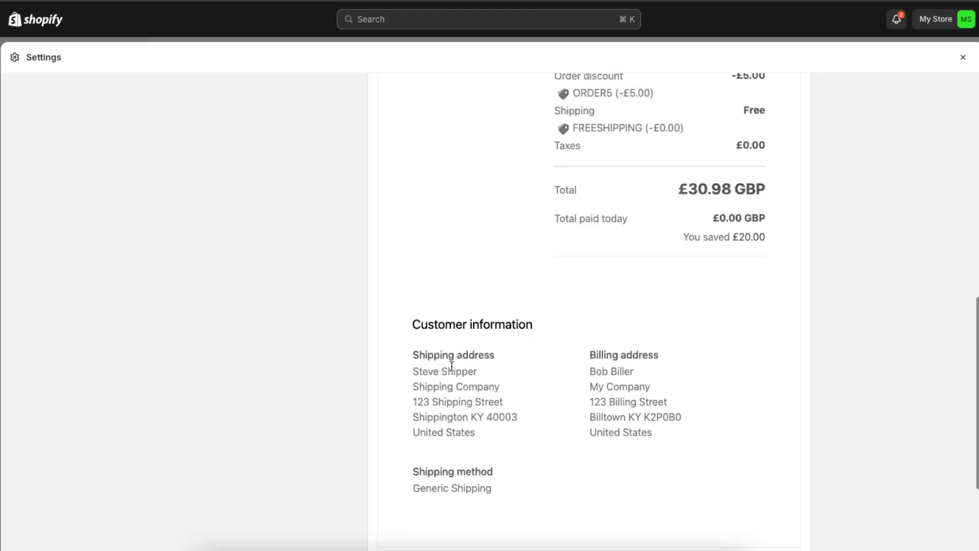
pyautogui.moveTo(499, 331); pyautogui.dragTo(560, 416)
pyautogui.click(561, 419)
pyautogui.scroll(5, 561, 418)
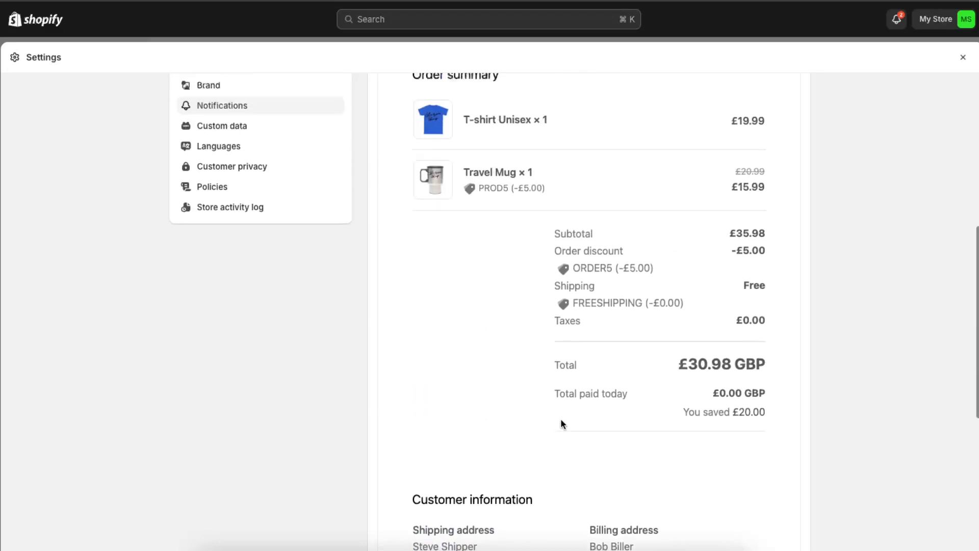
pyautogui.scroll(6, 563, 423)
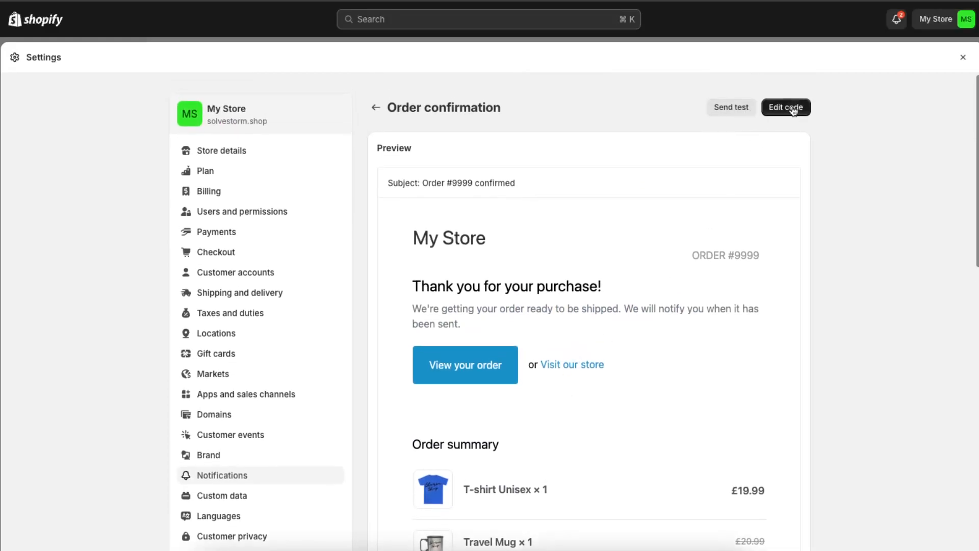
# Examine the Order confirmation template's subject and HTML body code, and return to the customer notifications list.
pyautogui.click(793, 109)
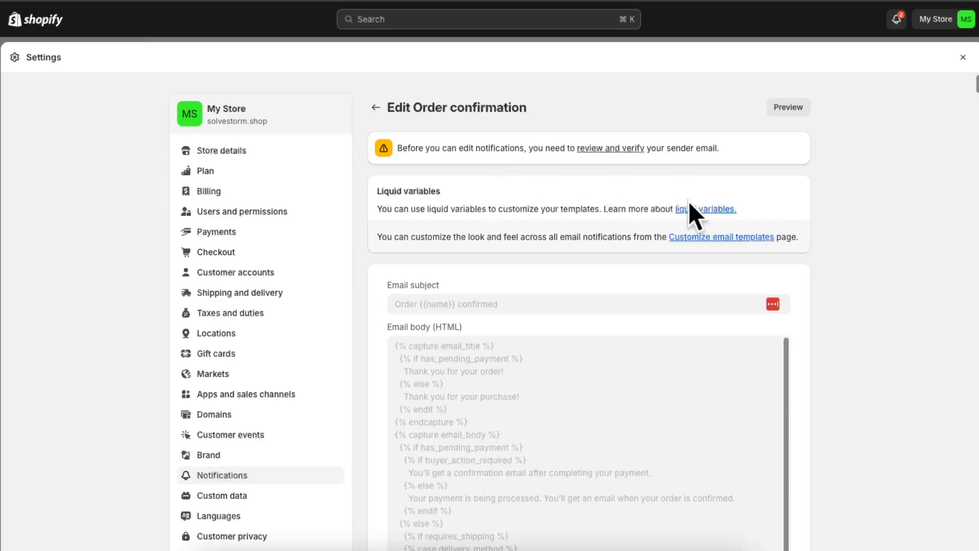
pyautogui.scroll(-3, 647, 307)
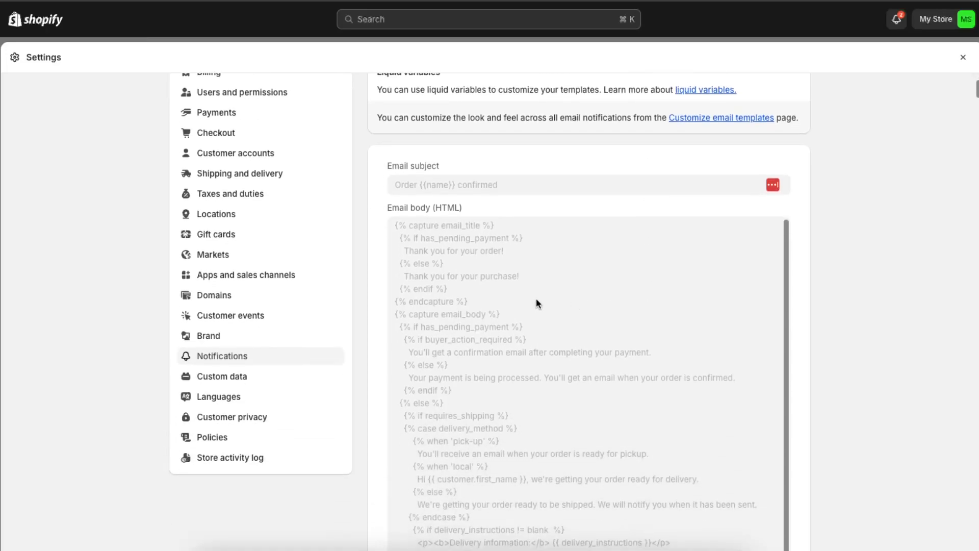
pyautogui.scroll(-2, 545, 402)
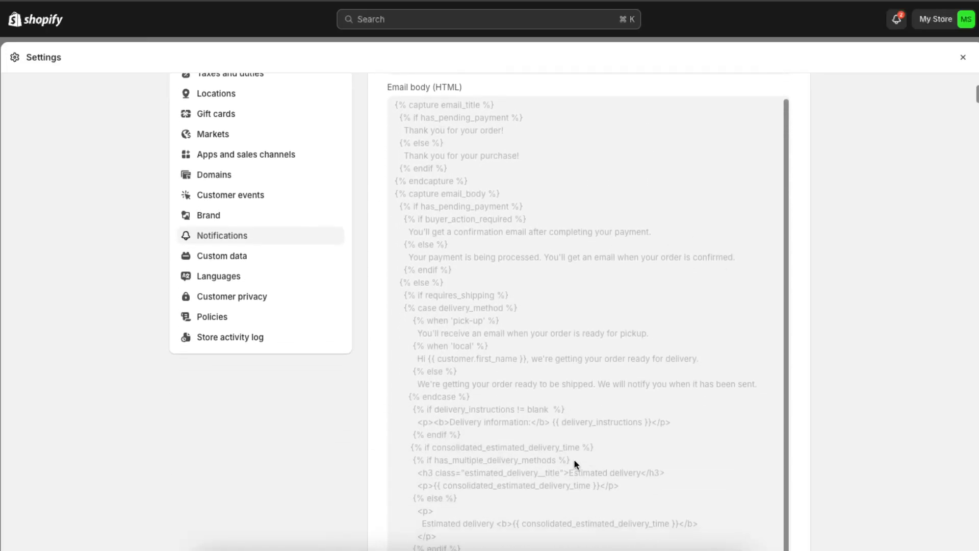
pyautogui.scroll(5, 581, 448)
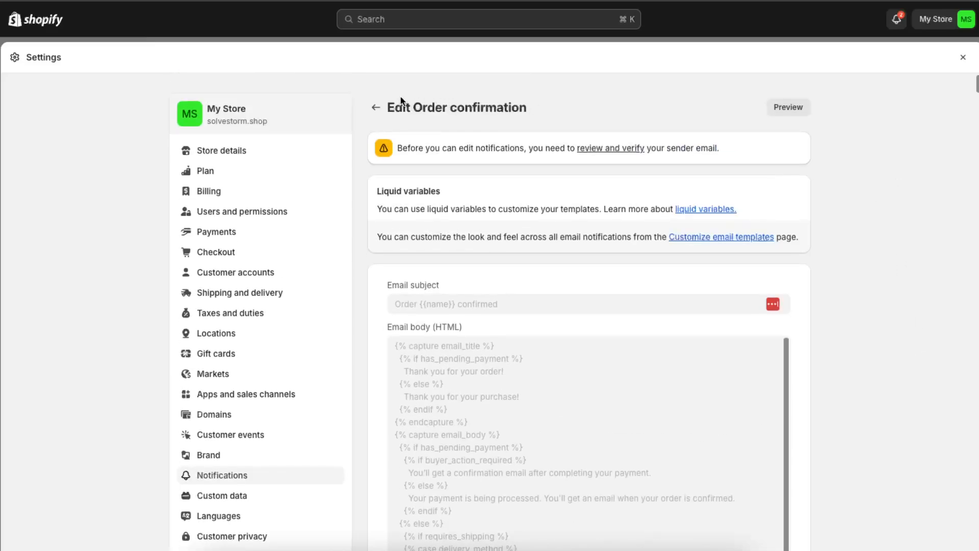
pyautogui.click(378, 107)
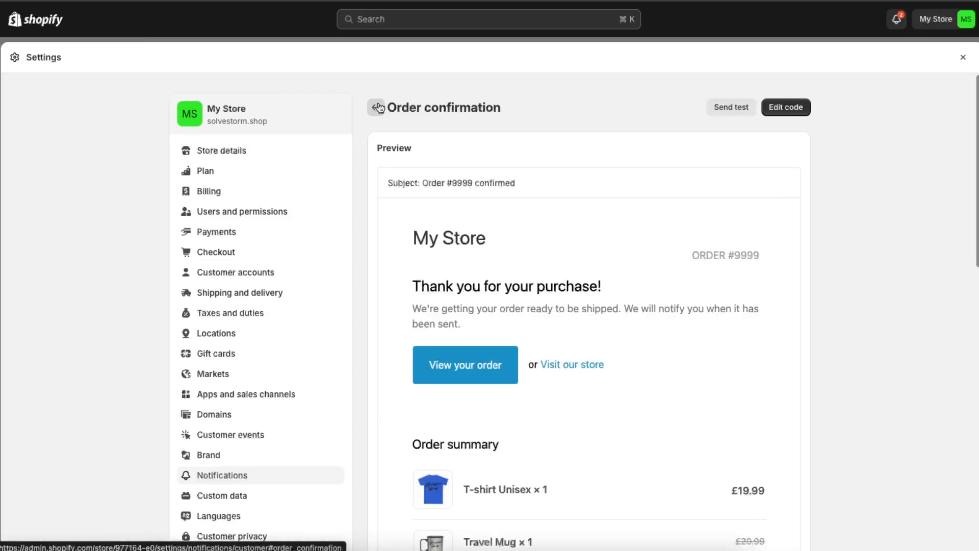
pyautogui.click(378, 107)
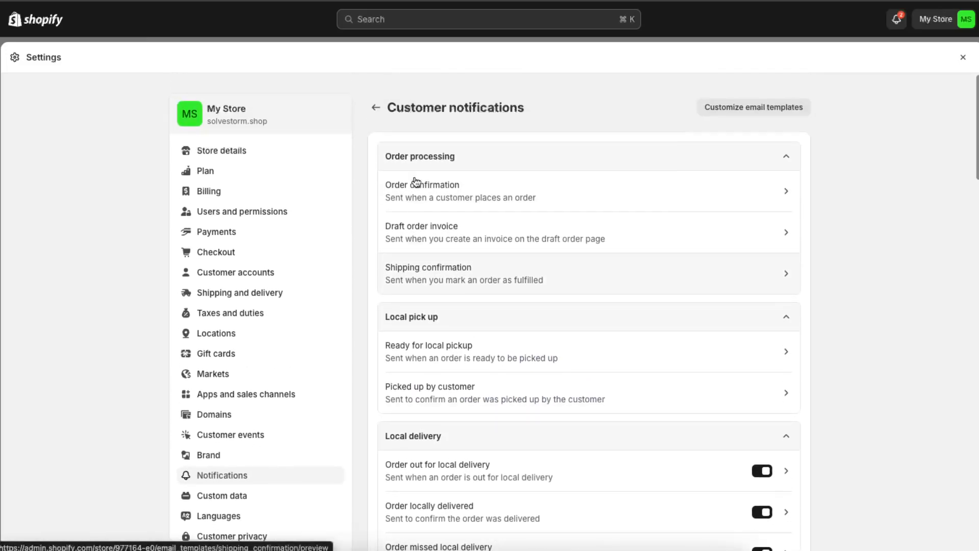
# In the Brand settings, add the storm_shop image from the store library as the default logo.
pyautogui.click(274, 462)
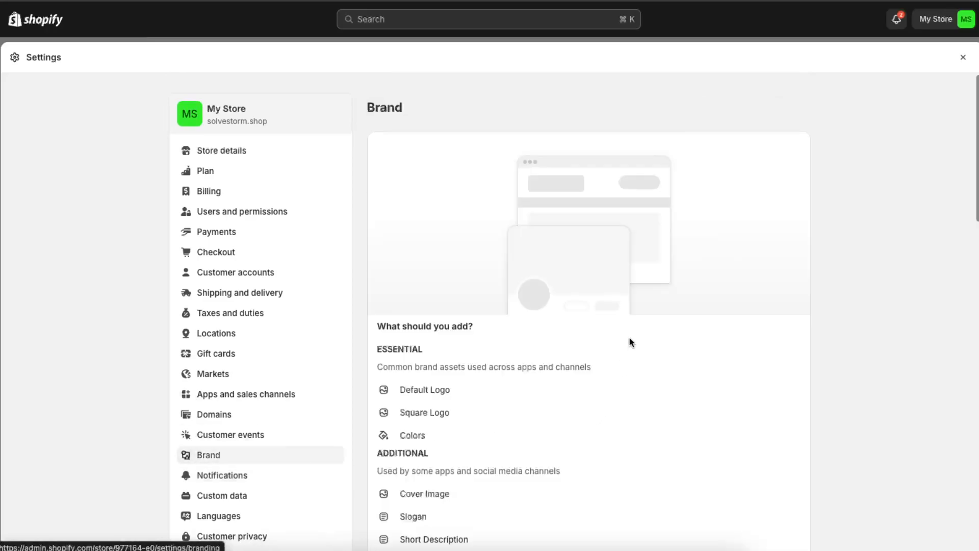
pyautogui.scroll(-2, 630, 342)
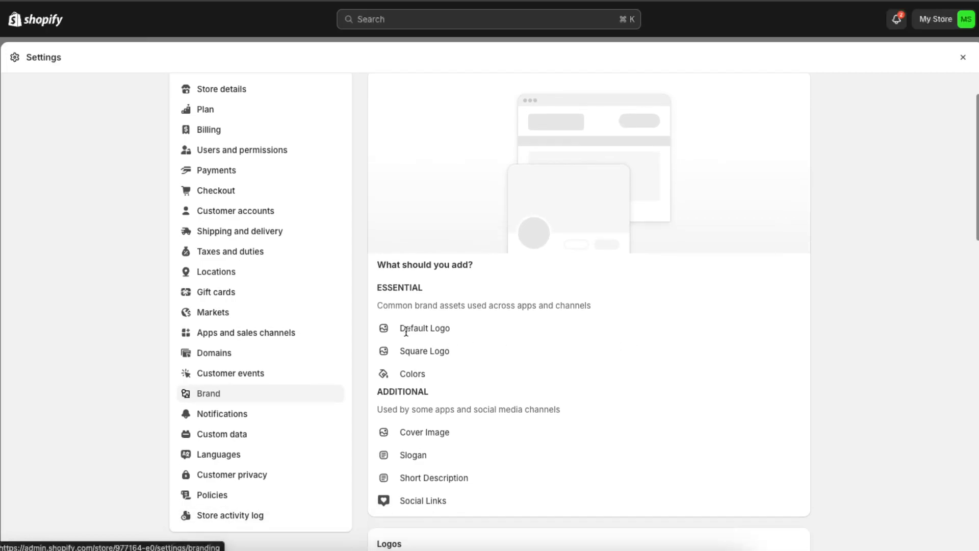
pyautogui.scroll(-5, 426, 500)
pyautogui.scroll(-1, 471, 395)
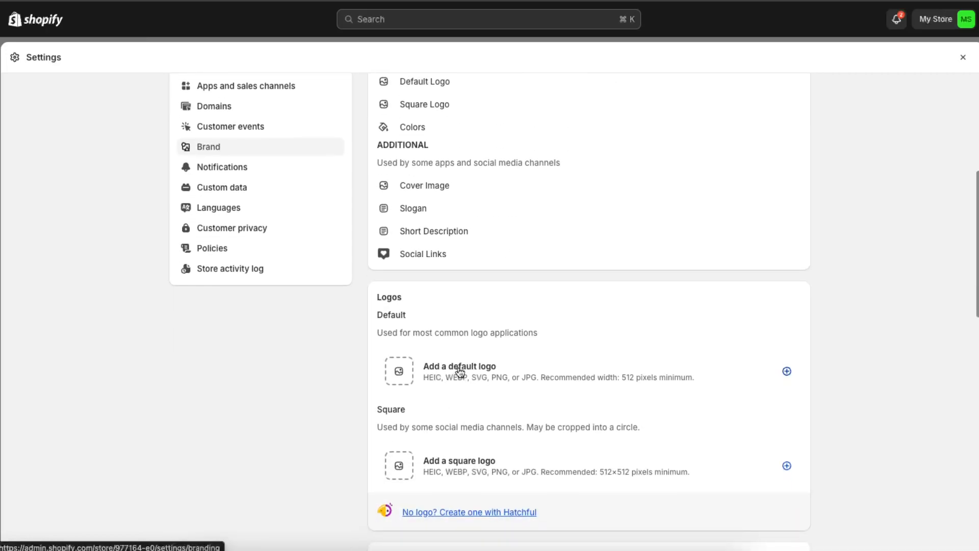
pyautogui.click(460, 372)
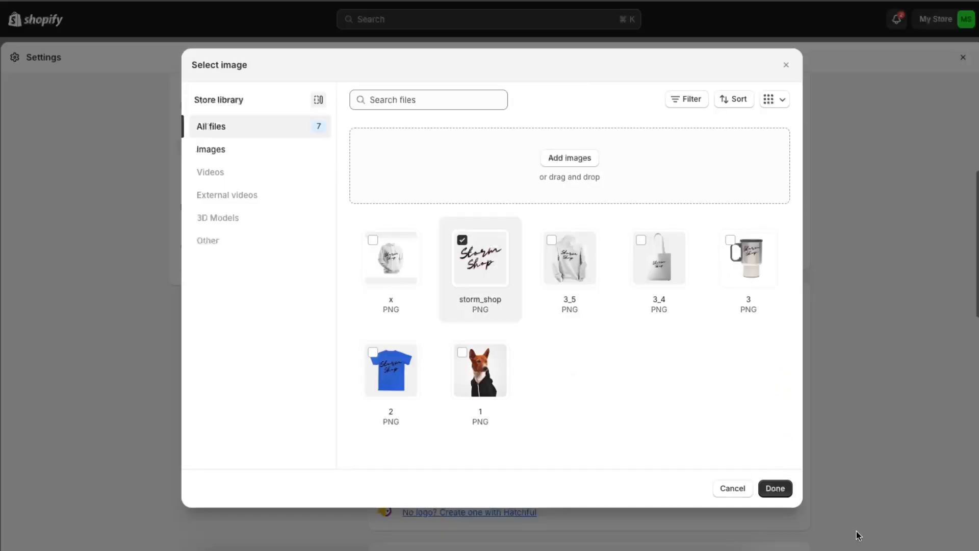
pyautogui.click(775, 488)
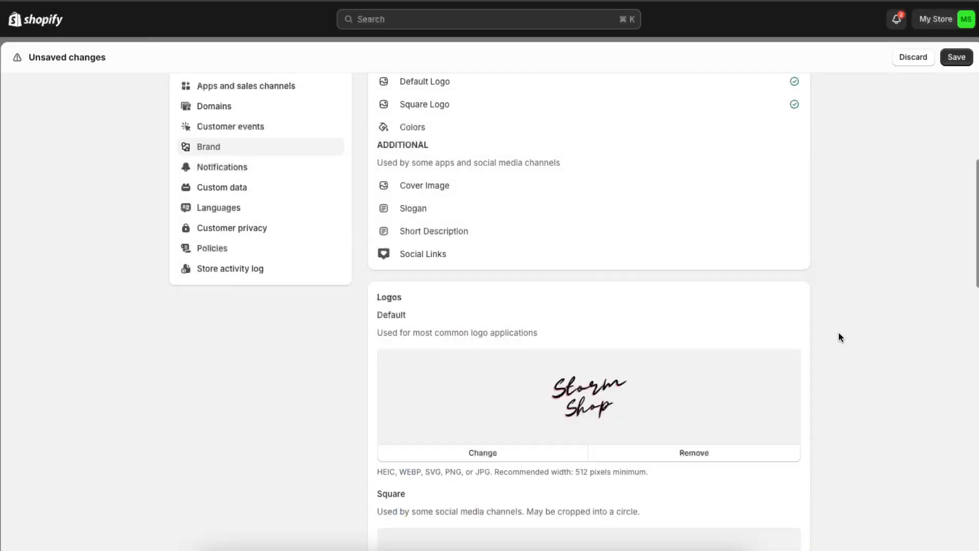
pyautogui.scroll(6, 845, 337)
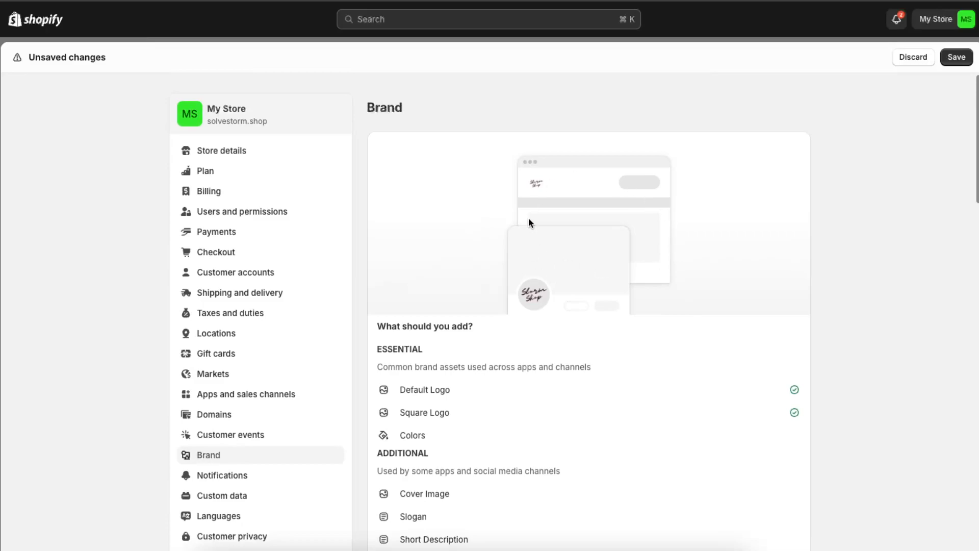
# Add the magenta #e346f9 as the primary brand color and check it in the brand preview.
pyautogui.scroll(-9, 623, 261)
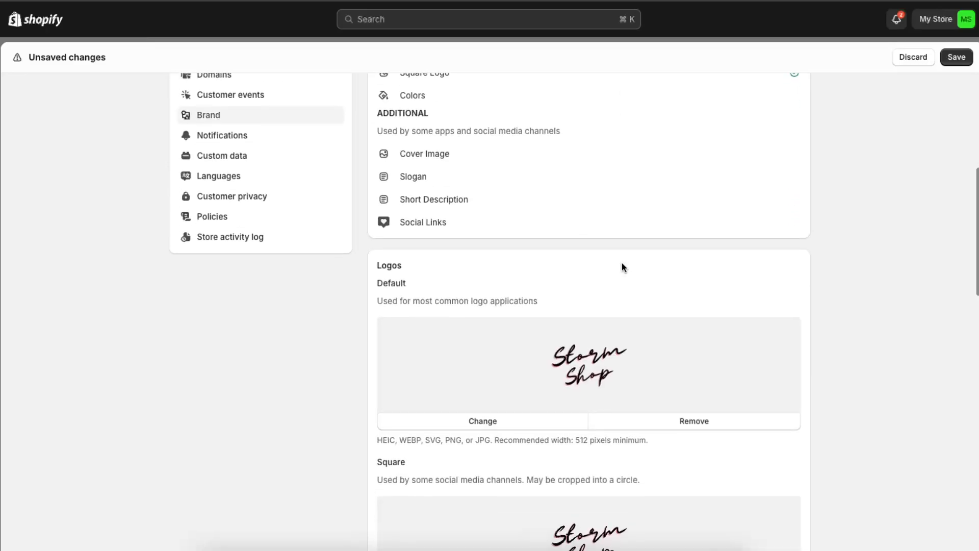
pyautogui.scroll(-5, 563, 433)
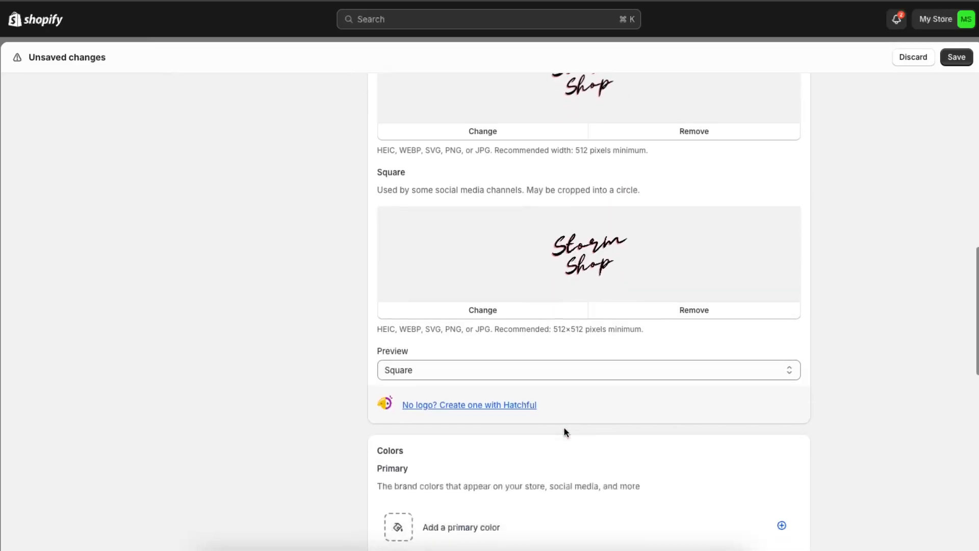
pyautogui.scroll(-2, 564, 431)
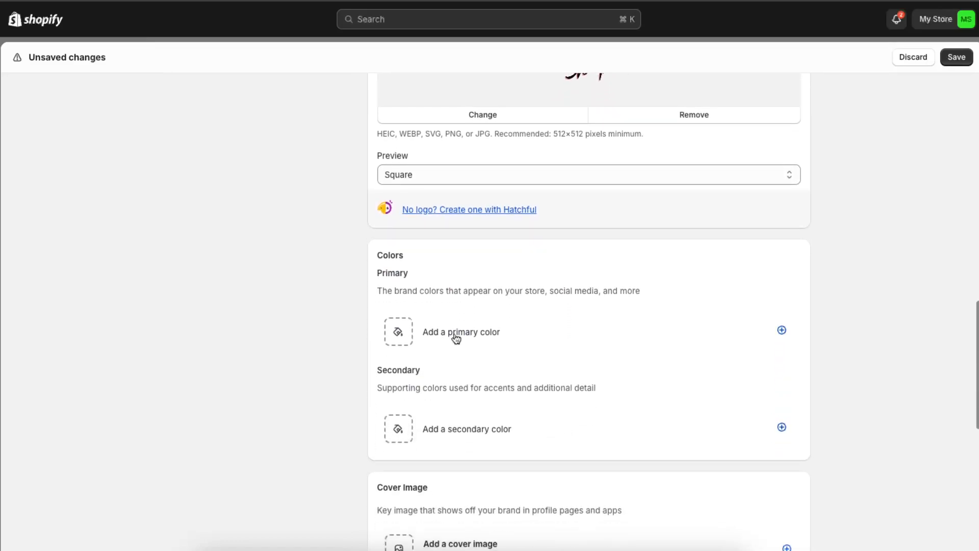
pyautogui.click(455, 334)
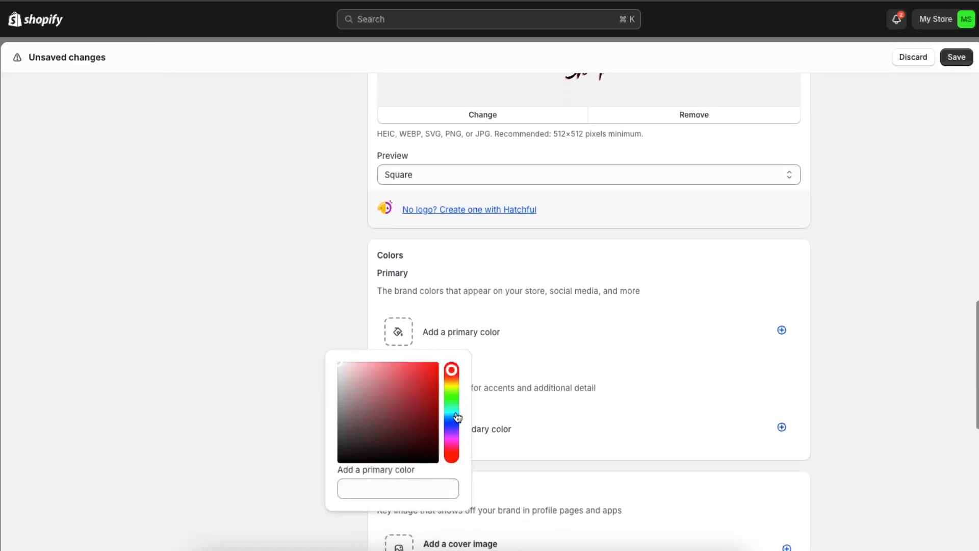
pyautogui.moveTo(458, 419); pyautogui.dragTo(412, 367)
pyautogui.click(483, 388)
pyautogui.moveTo(397, 271); pyautogui.dragTo(271, 380)
pyautogui.click(271, 379)
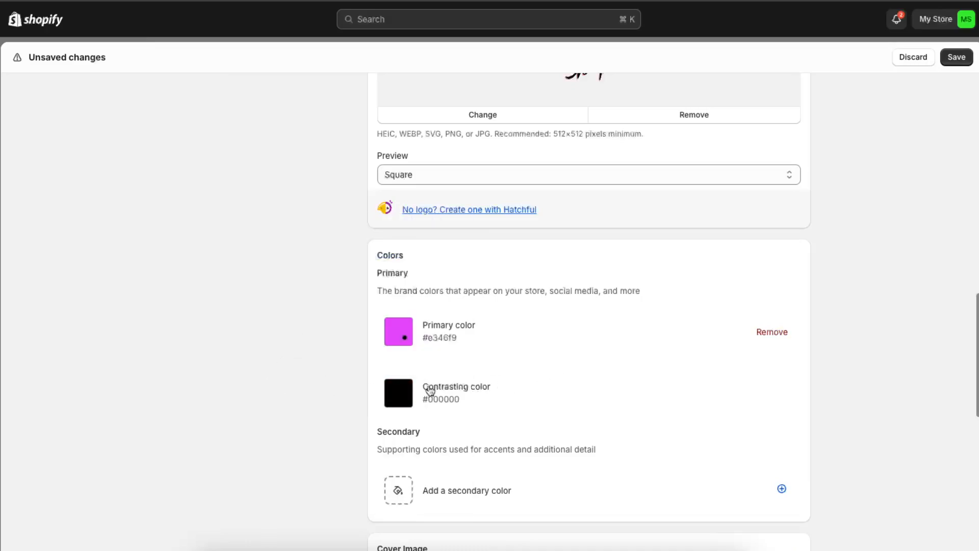
pyautogui.scroll(5, 485, 387)
pyautogui.scroll(5, 485, 388)
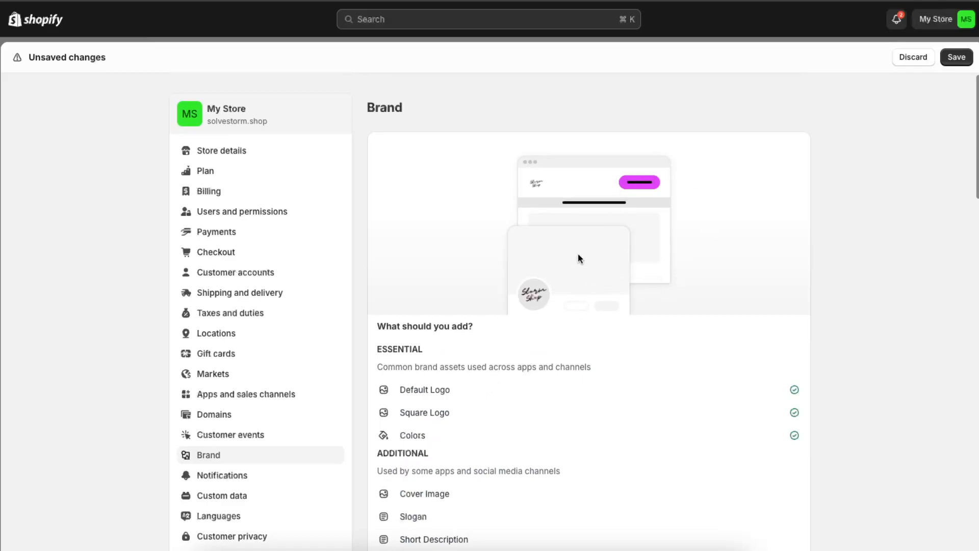
# Add the yellow #fffb00 as the first secondary brand color and check the brand preview.
pyautogui.scroll(-10, 696, 285)
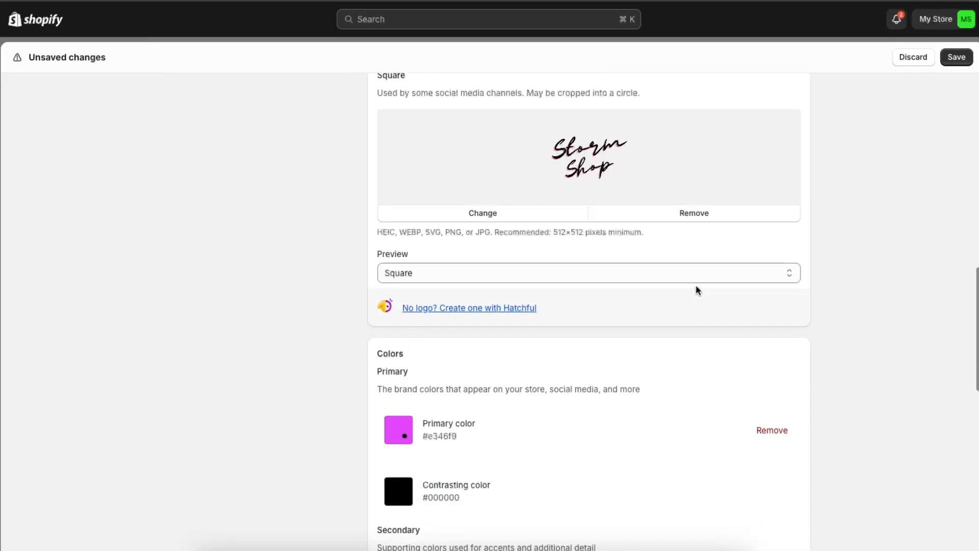
pyautogui.scroll(-2, 696, 284)
pyautogui.click(398, 274)
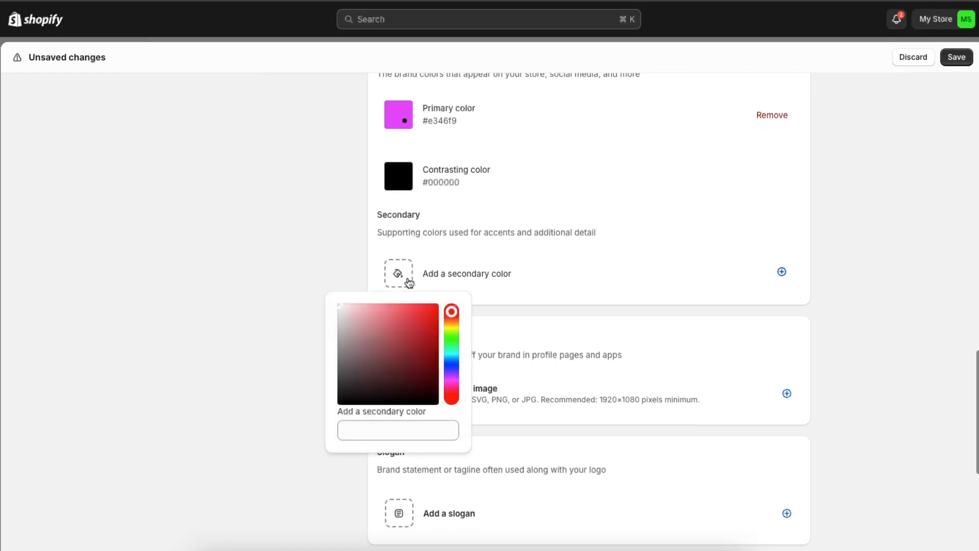
pyautogui.click(452, 356)
pyautogui.moveTo(454, 359); pyautogui.dragTo(451, 300)
pyautogui.click(396, 305)
pyautogui.click(291, 225)
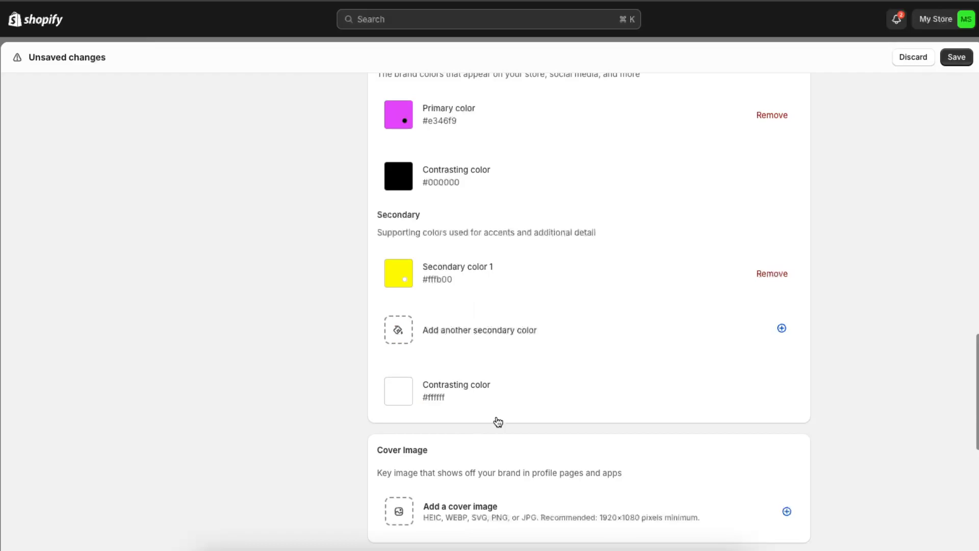
pyautogui.scroll(20, 498, 421)
# Add the slogan "Check out my Youtube channel" to the brand assets.
pyautogui.scroll(-20, 582, 326)
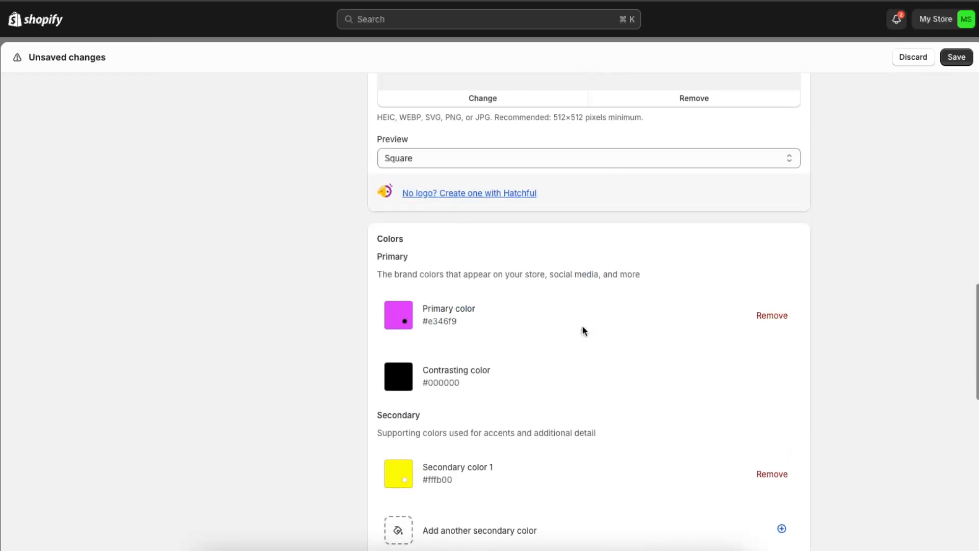
pyautogui.scroll(-2, 584, 330)
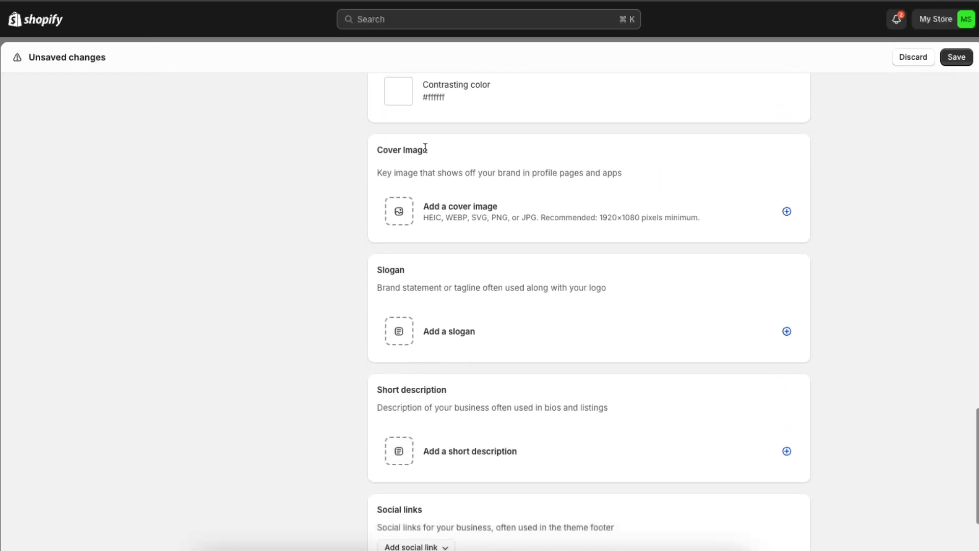
pyautogui.click(433, 331)
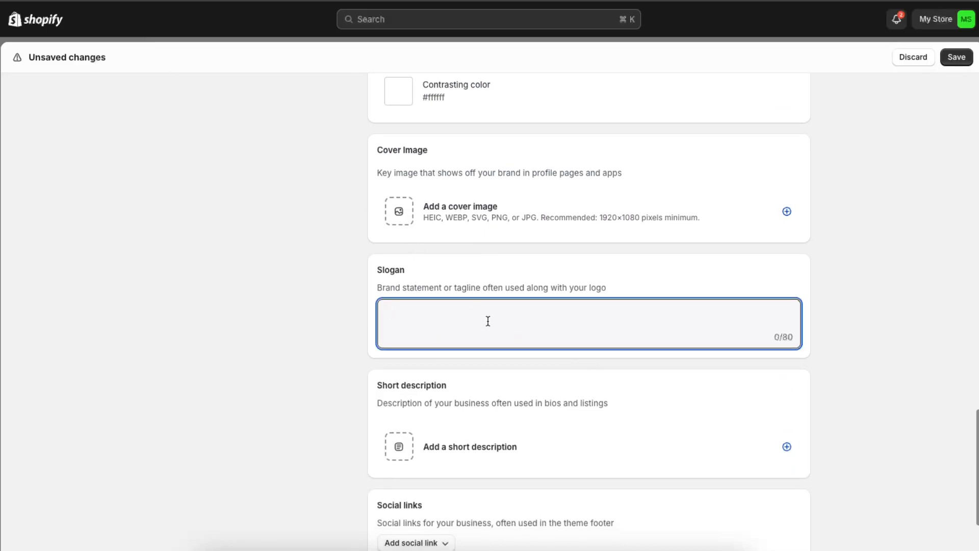
pyautogui.write('Check out my Y')
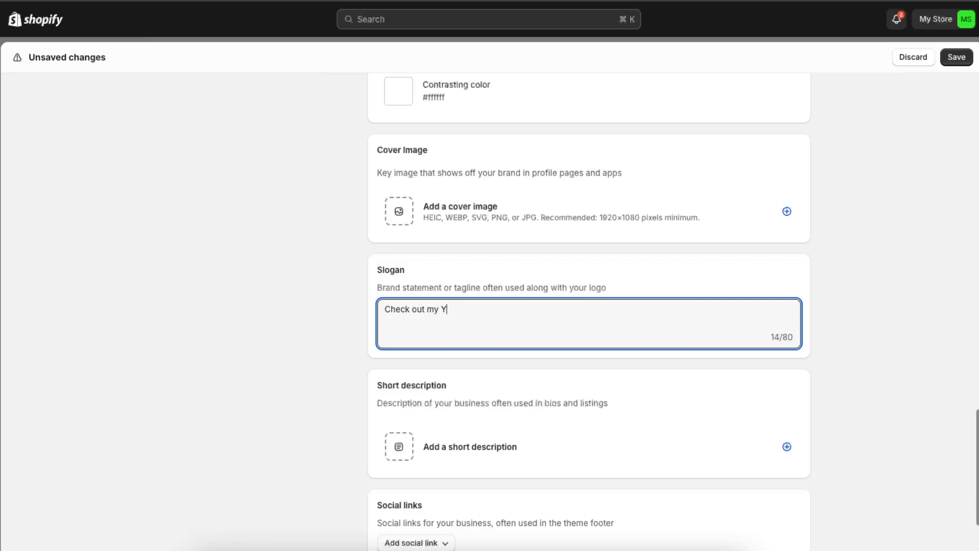
pyautogui.write('outube channel')
pyautogui.click(256, 402)
# Add a YouTube entry to the brand's social links.
pyautogui.scroll(-3, 318, 390)
pyautogui.click(416, 443)
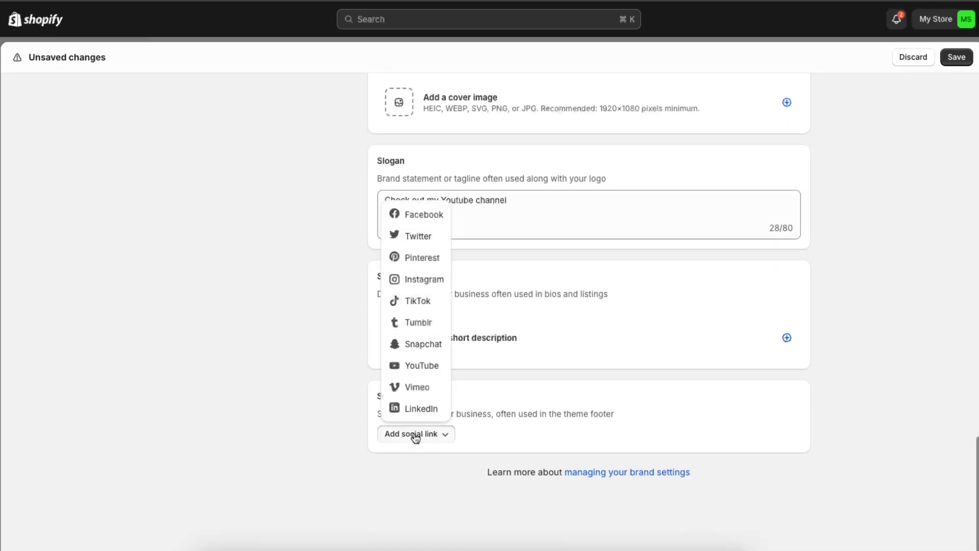
pyautogui.click(441, 365)
pyautogui.click(430, 471)
pyautogui.write('How To Use Linkpop by Shopify (2024) Link in Bio Tool for Commerce')
pyautogui.tripleClick(504, 471)
pyautogui.press('BackSpace')
pyautogui.click(271, 301)
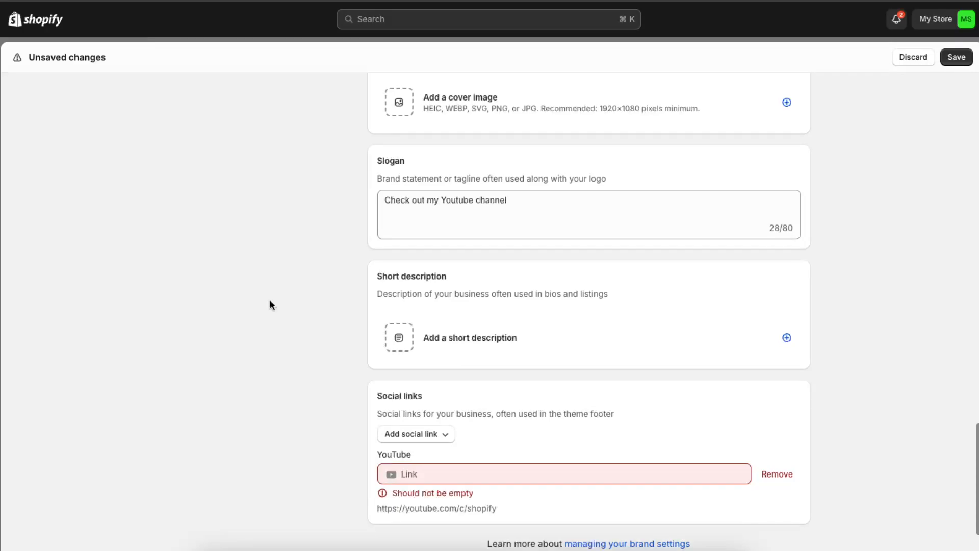
pyautogui.click(401, 435)
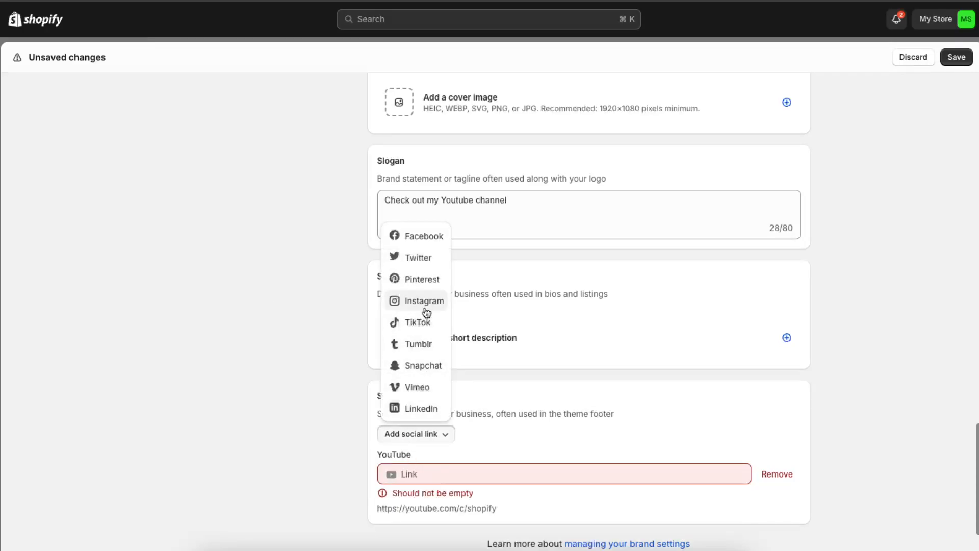
pyautogui.click(426, 473)
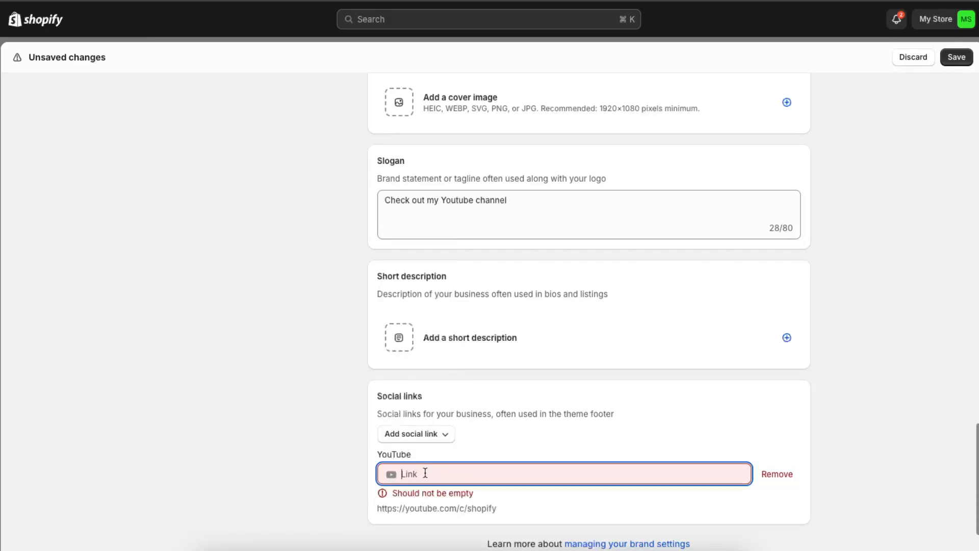
pyautogui.write('https://www.youtube.com/channel/UCu5JYVeWzgkCLrLTind9VPQ')
pyautogui.click(727, 512)
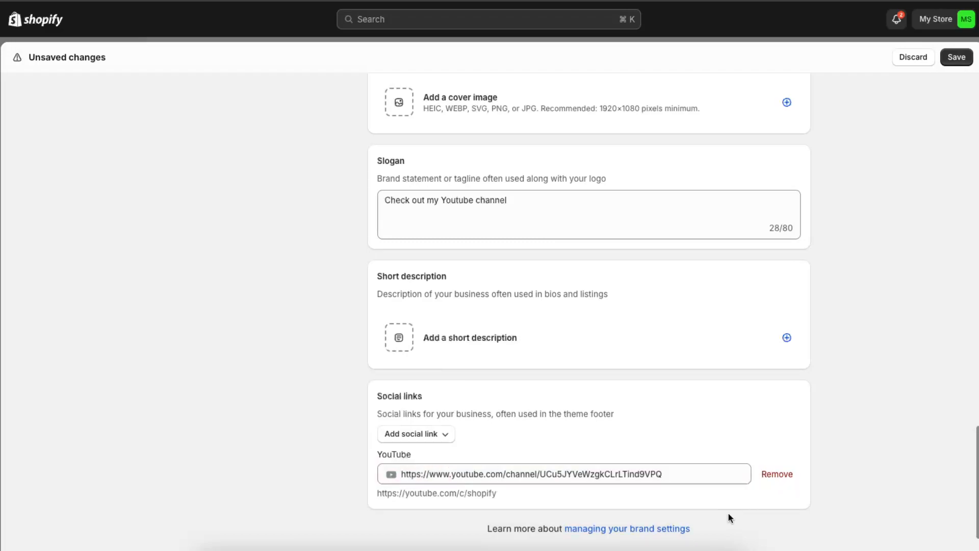
# Review the brand preview and the checklist of assets to add, save the branding changes and leave the settings.
pyautogui.scroll(15, 825, 482)
pyautogui.scroll(-8, 654, 250)
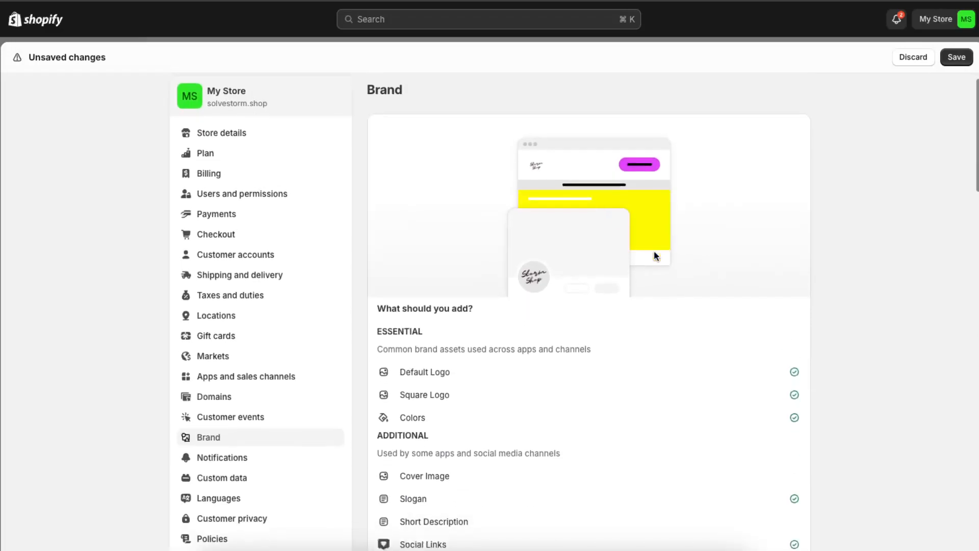
pyautogui.scroll(8, 643, 232)
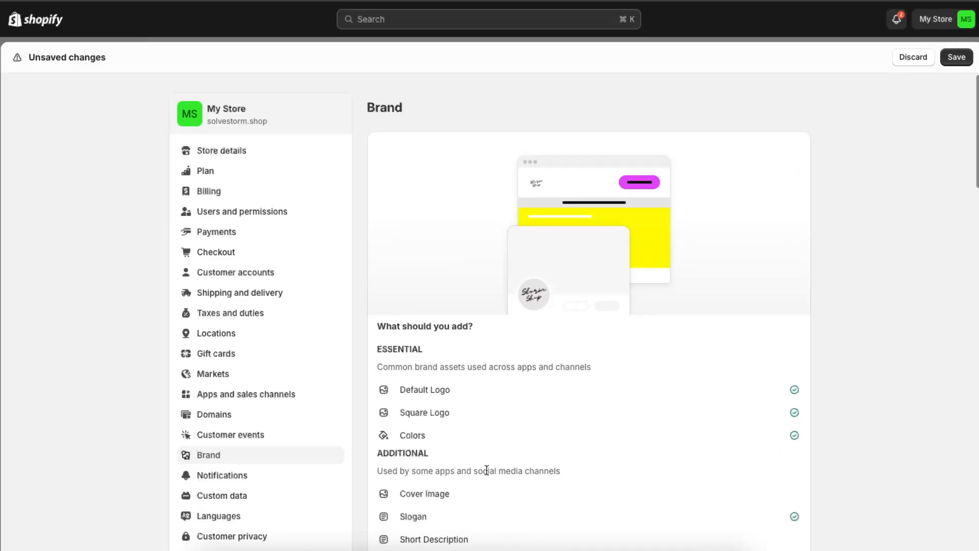
pyautogui.scroll(-3, 401, 334)
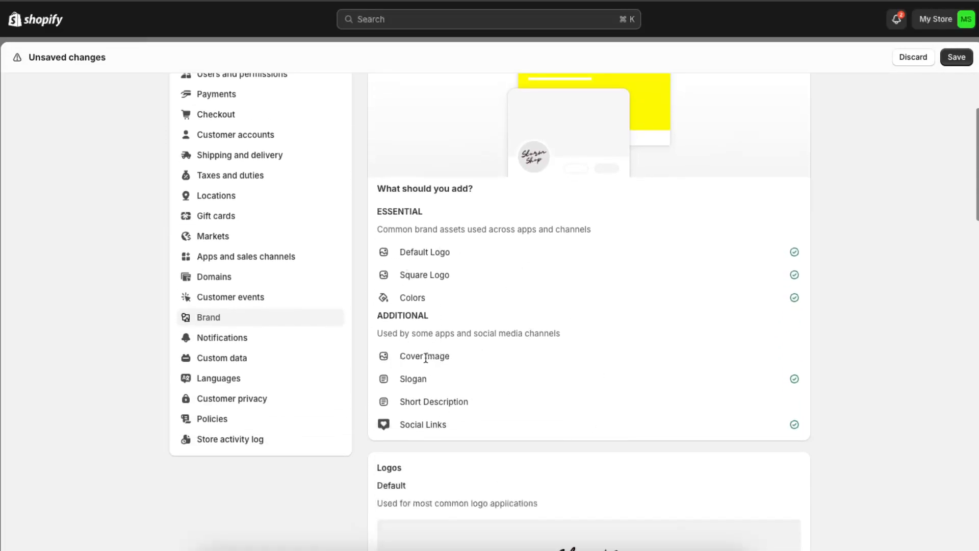
pyautogui.moveTo(421, 401); pyautogui.dragTo(505, 399)
pyautogui.click(505, 400)
pyautogui.scroll(3, 515, 368)
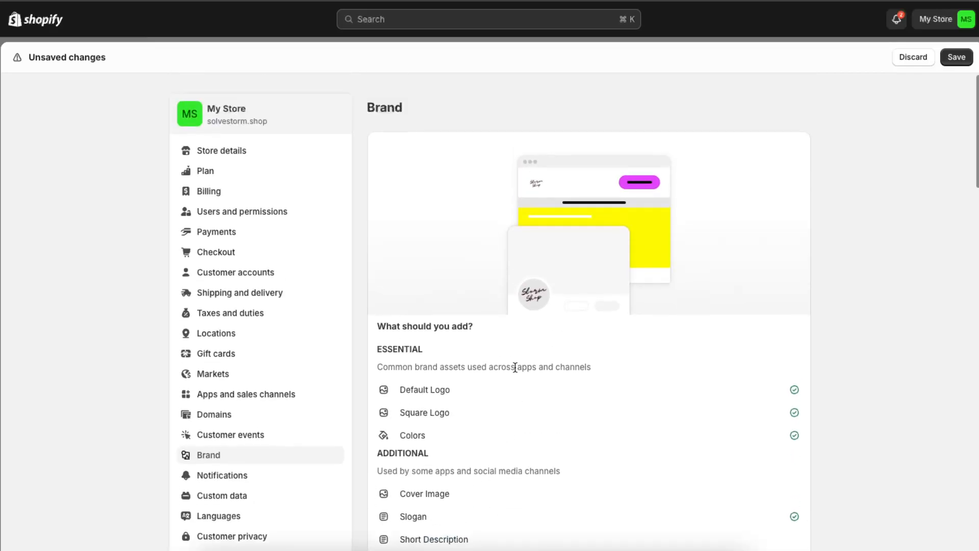
pyautogui.click(961, 60)
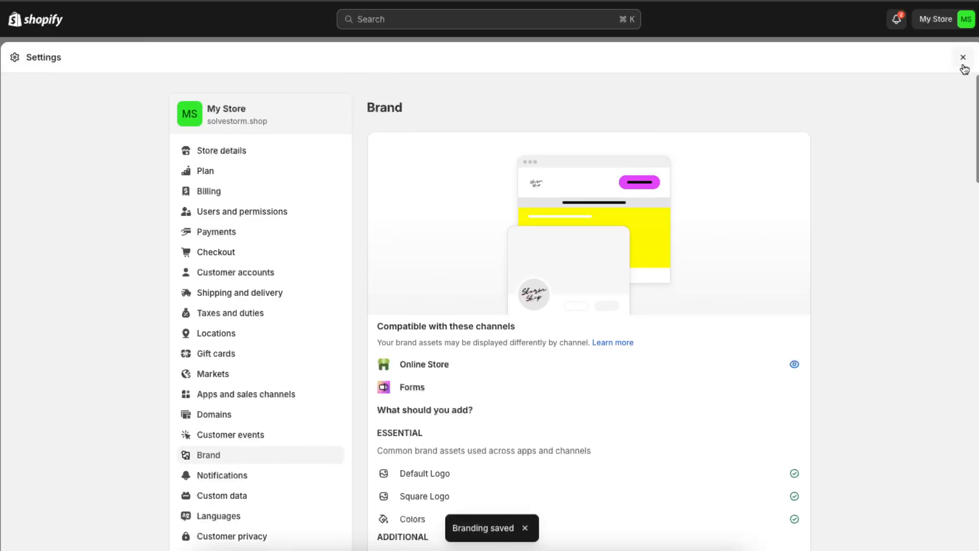
pyautogui.click(962, 58)
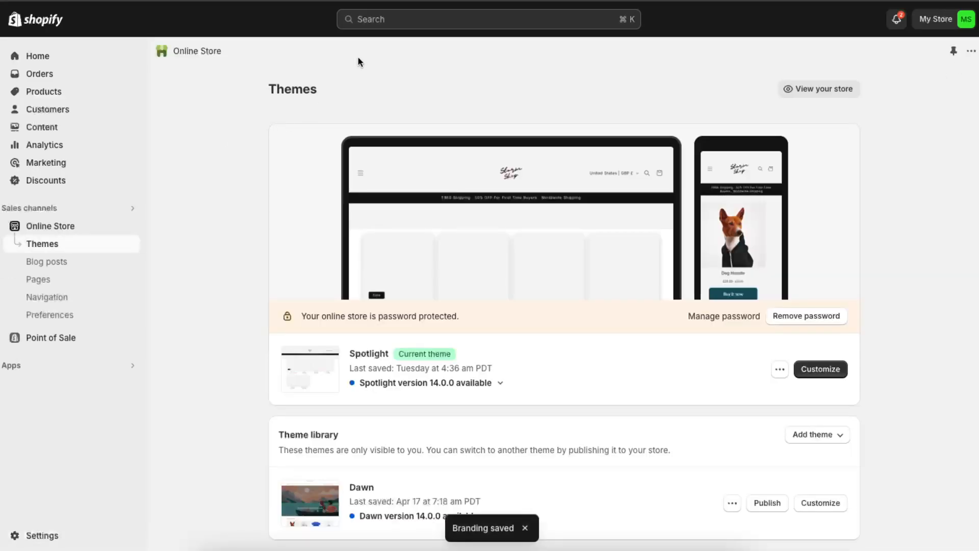
# Search the Shopify App Store for "email" and install the Shopify Email app.
pyautogui.click(93, 365)
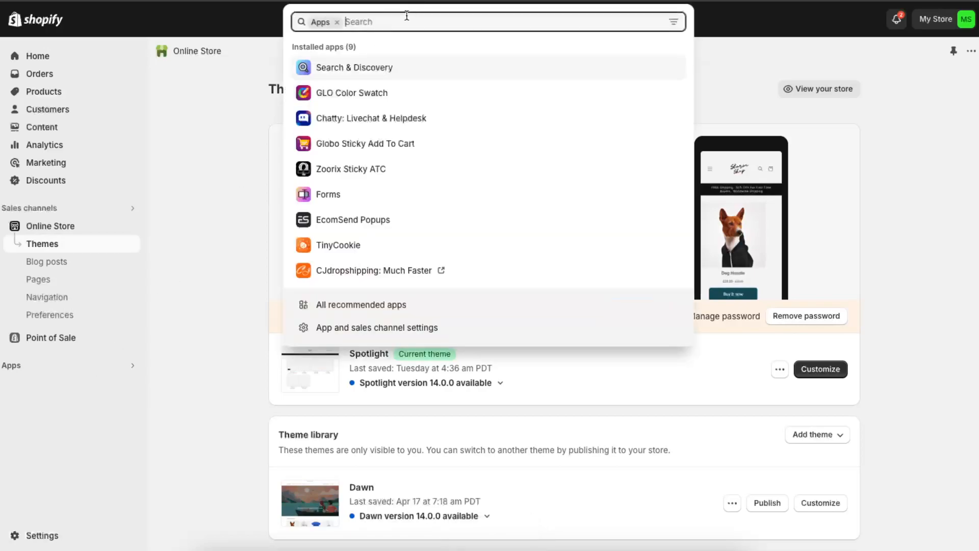
pyautogui.write('emai')
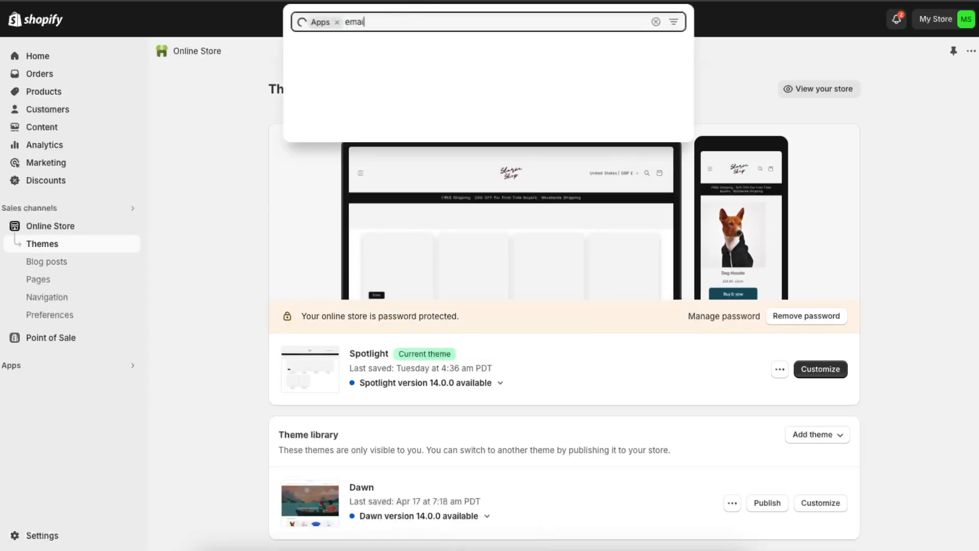
pyautogui.write('l')
pyautogui.press('Return')
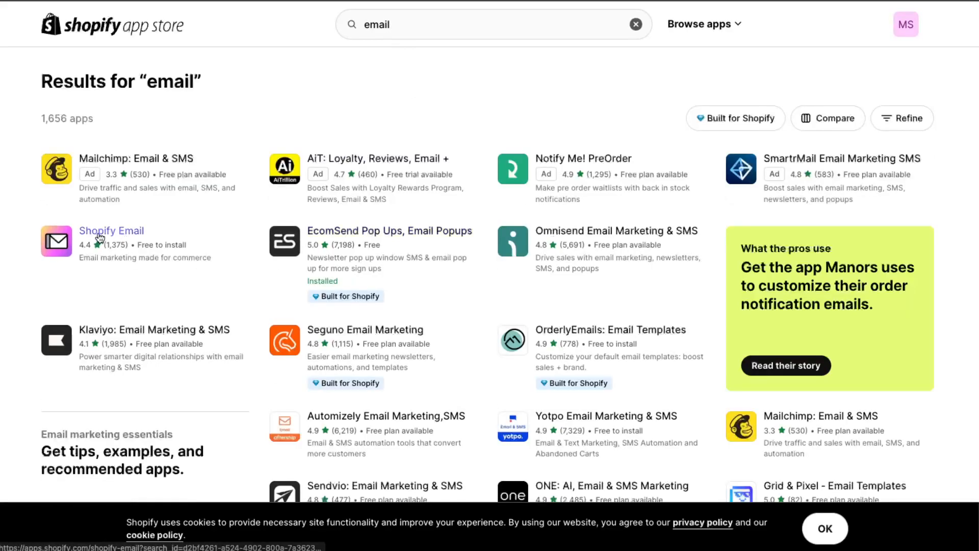
pyautogui.click(100, 237)
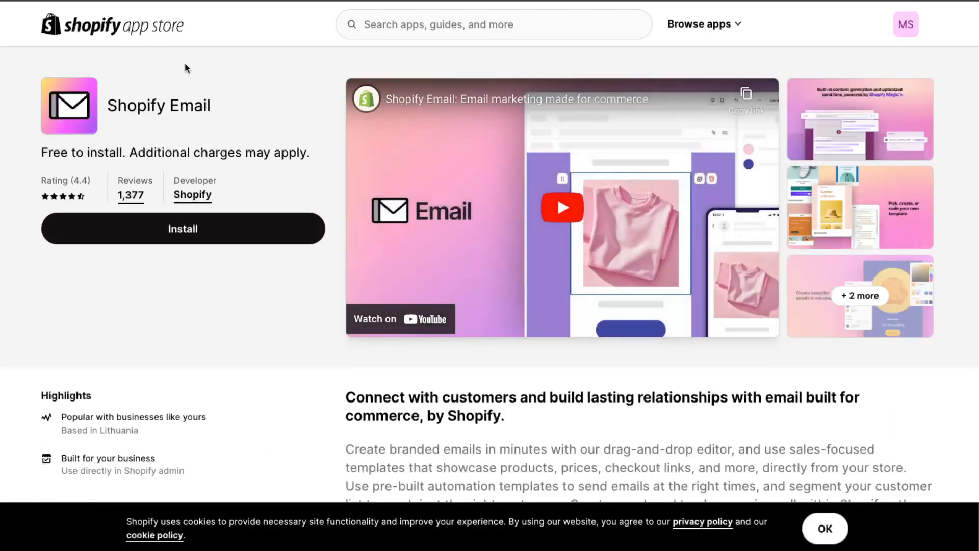
pyautogui.click(175, 229)
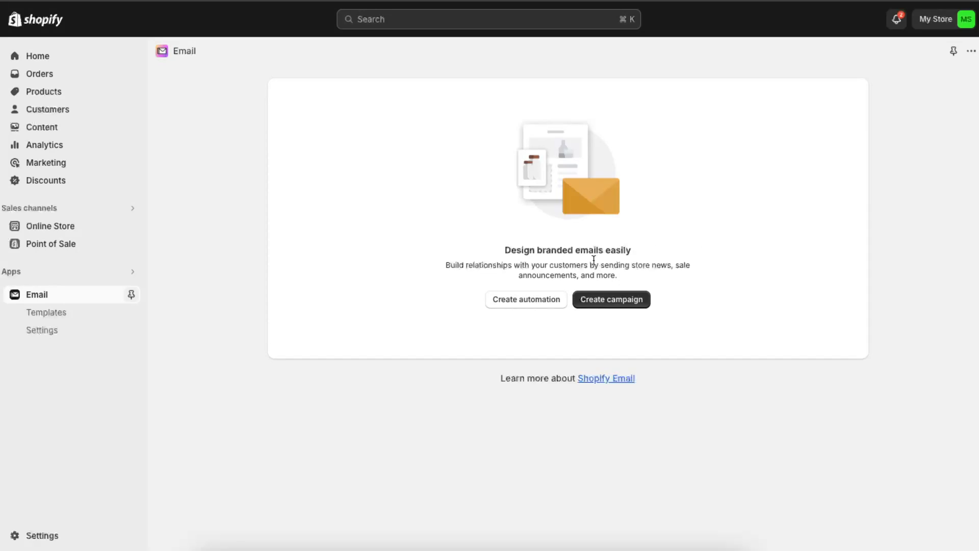
# Start creating a new email campaign in the Shopify Email app.
pyautogui.moveTo(520, 251); pyautogui.dragTo(638, 251)
pyautogui.click(638, 252)
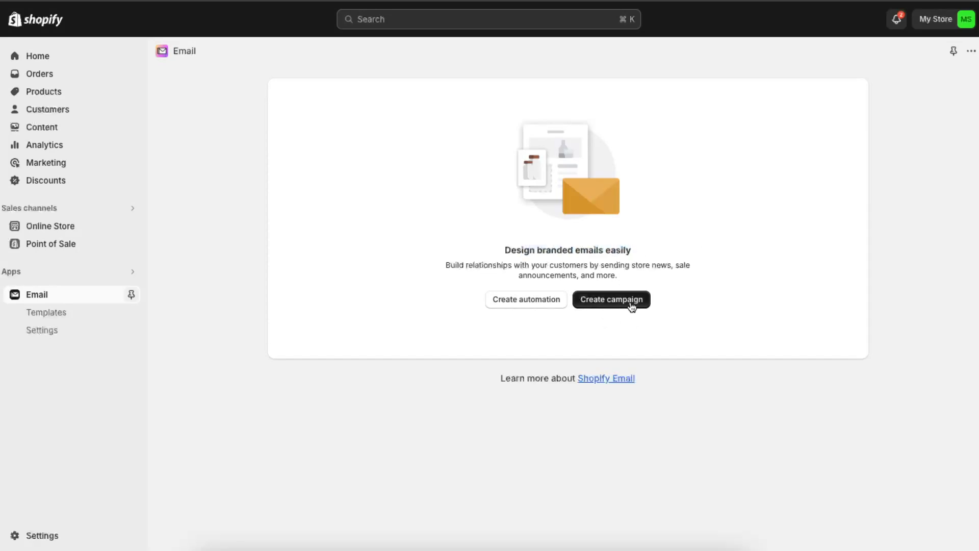
pyautogui.click(631, 303)
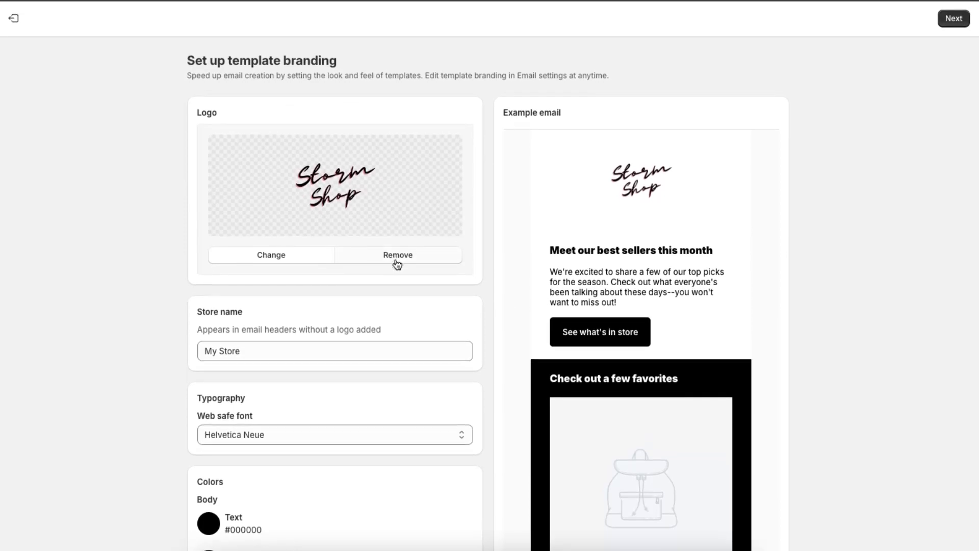
# Set the store name in the email template branding to Solve Storm.
pyautogui.scroll(-3, 319, 280)
pyautogui.tripleClick(256, 220)
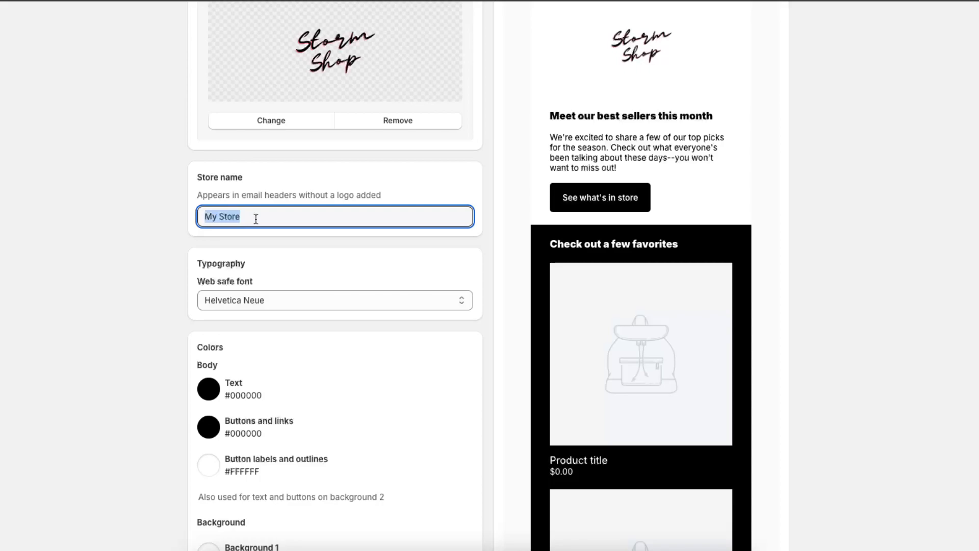
pyautogui.write('SOlv')
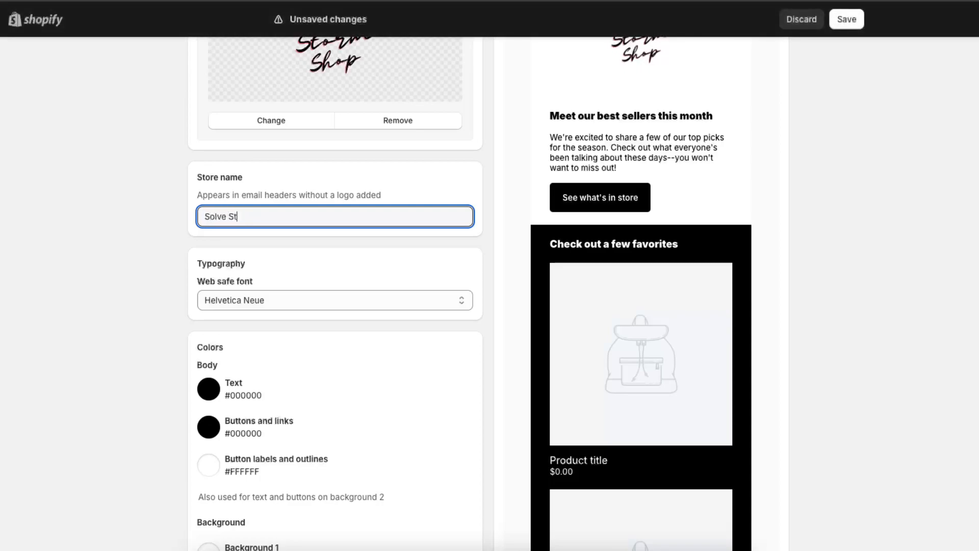
pyautogui.click(130, 247)
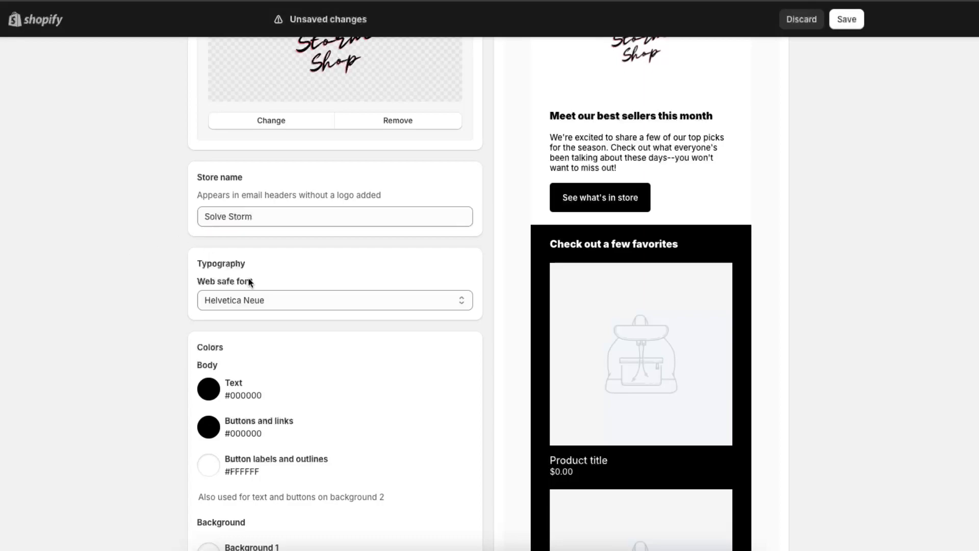
# Try Monaco and Times New Roman as the email template's web safe font, and settle on Segoe UI.
pyautogui.click(276, 305)
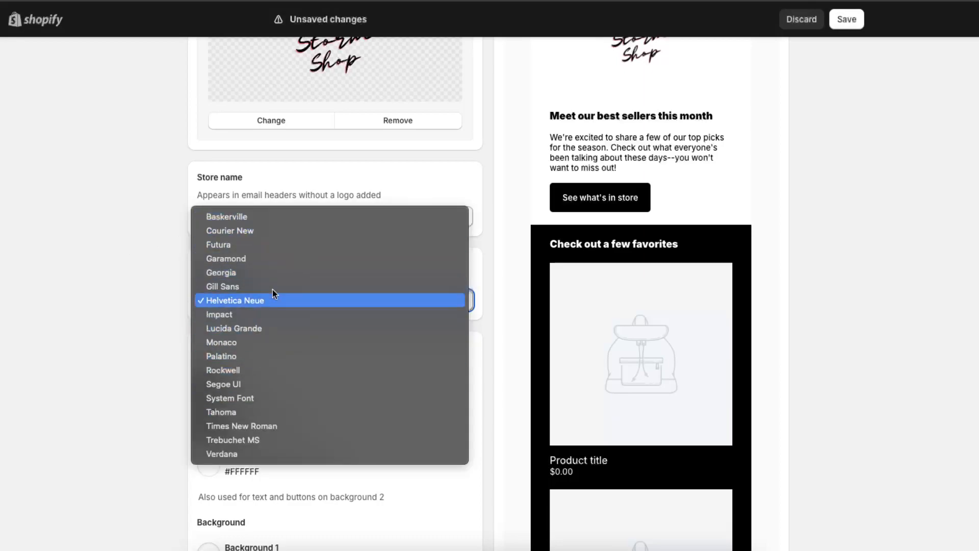
pyautogui.click(252, 343)
pyautogui.scroll(1, 593, 338)
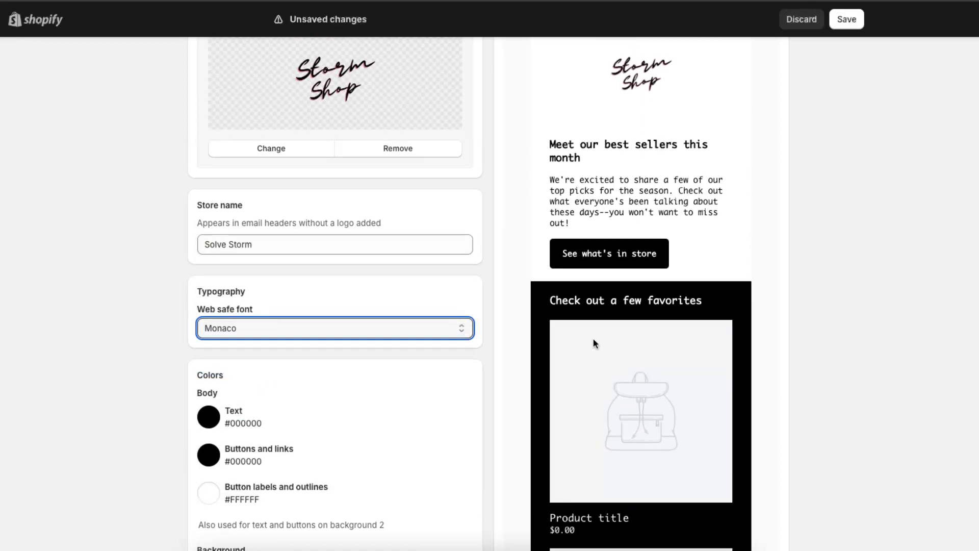
pyautogui.click(415, 332)
pyautogui.click(227, 411)
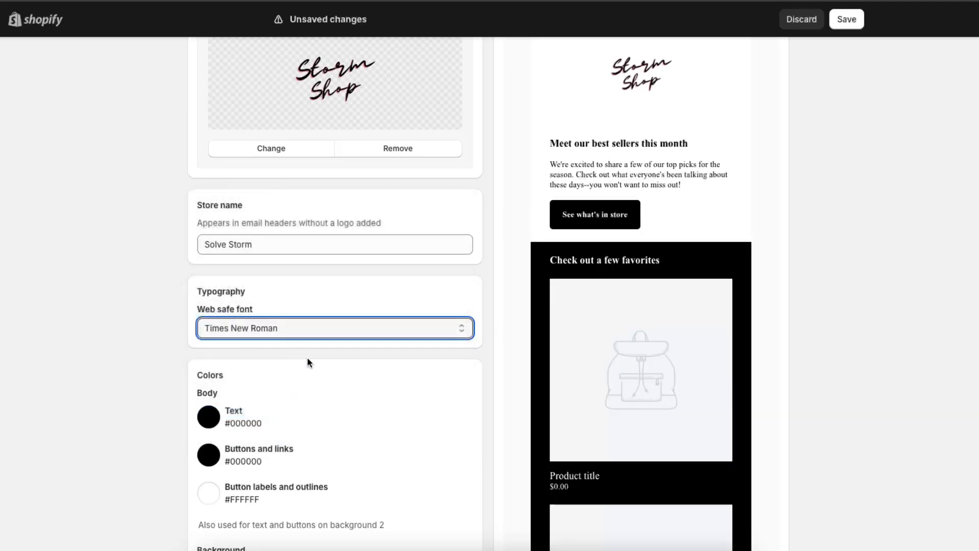
pyautogui.click(299, 322)
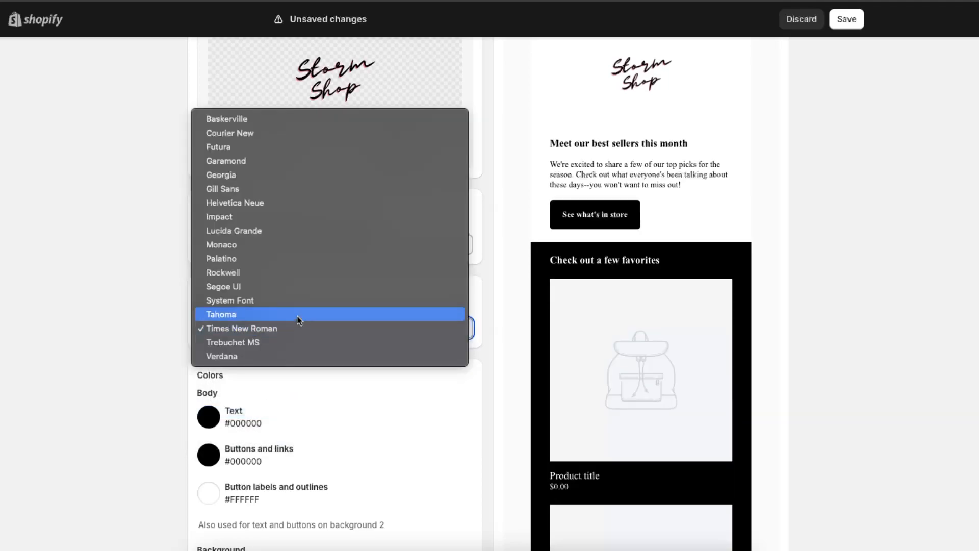
pyautogui.click(232, 286)
# Set the email template's Background 1 to the magenta brand color #E346F9.
pyautogui.scroll(-5, 298, 319)
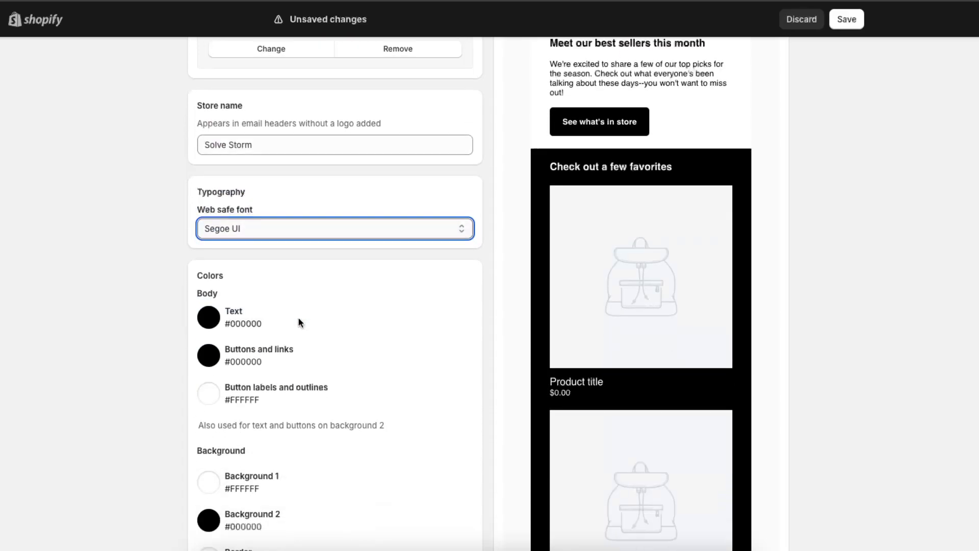
pyautogui.click(208, 373)
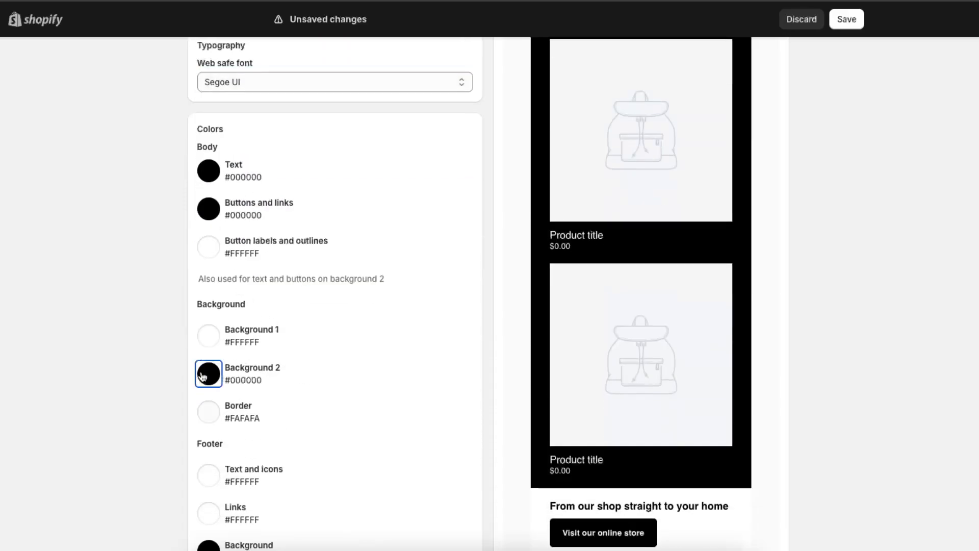
pyautogui.click(394, 360)
pyautogui.click(208, 335)
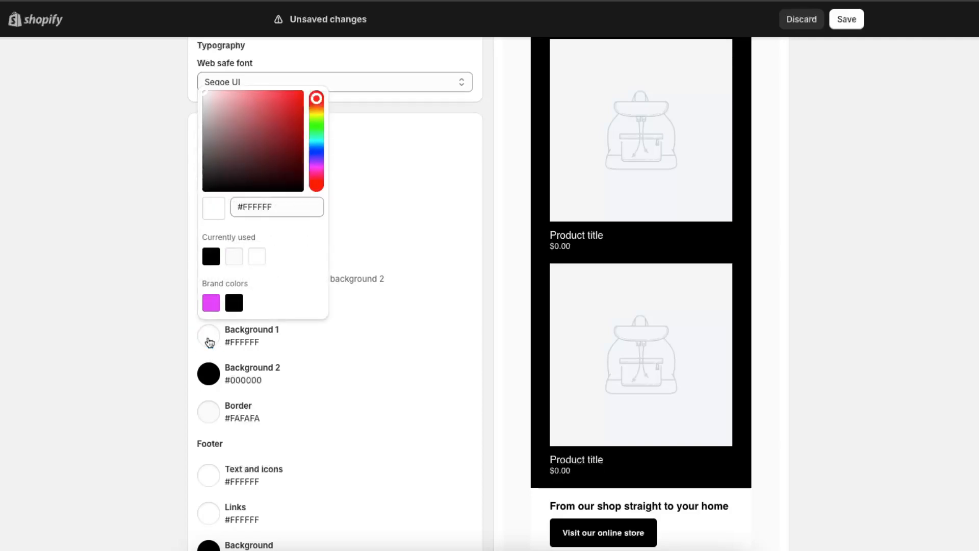
pyautogui.click(215, 304)
# Set the email template's Background 2 to the custom pink-magenta #E355FF.
pyautogui.click(208, 372)
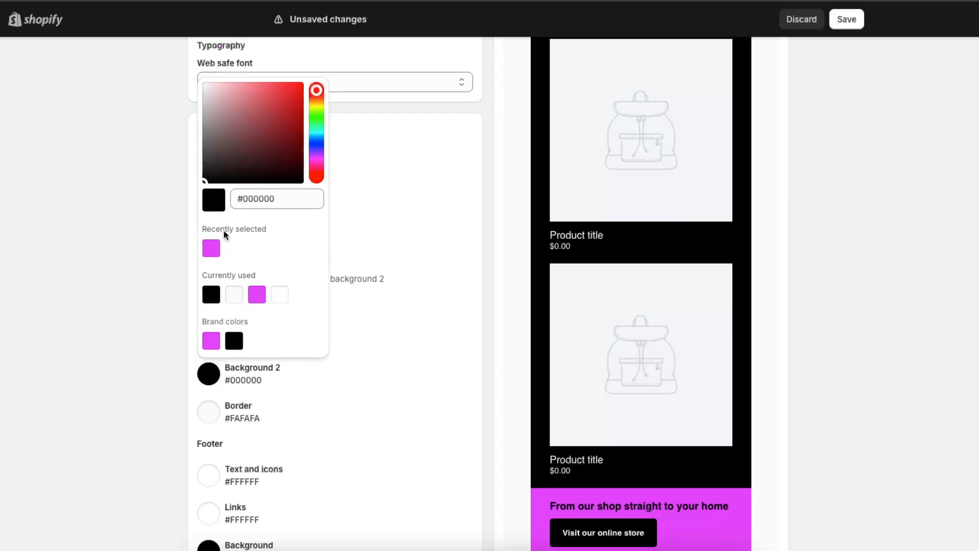
pyautogui.click(316, 107)
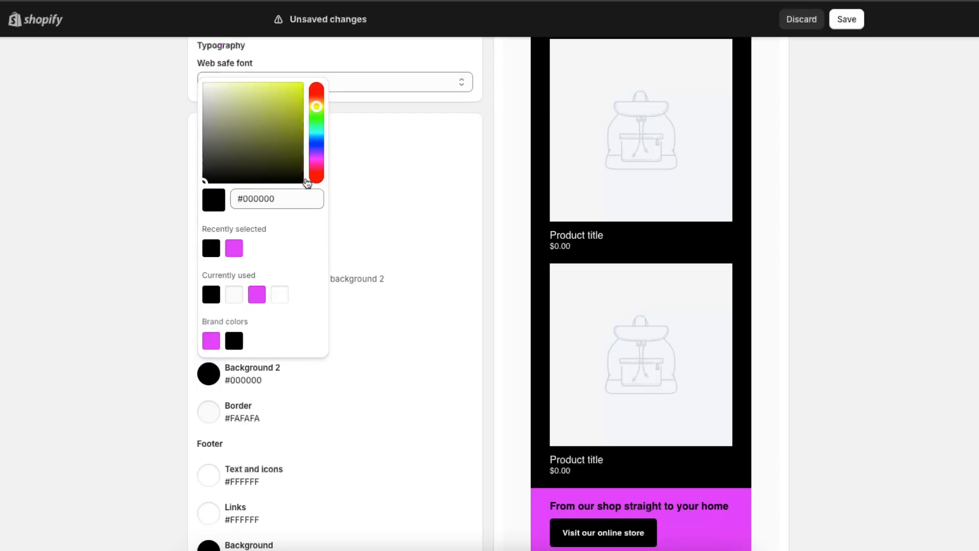
pyautogui.click(317, 160)
pyautogui.moveTo(284, 112); pyautogui.dragTo(271, 79)
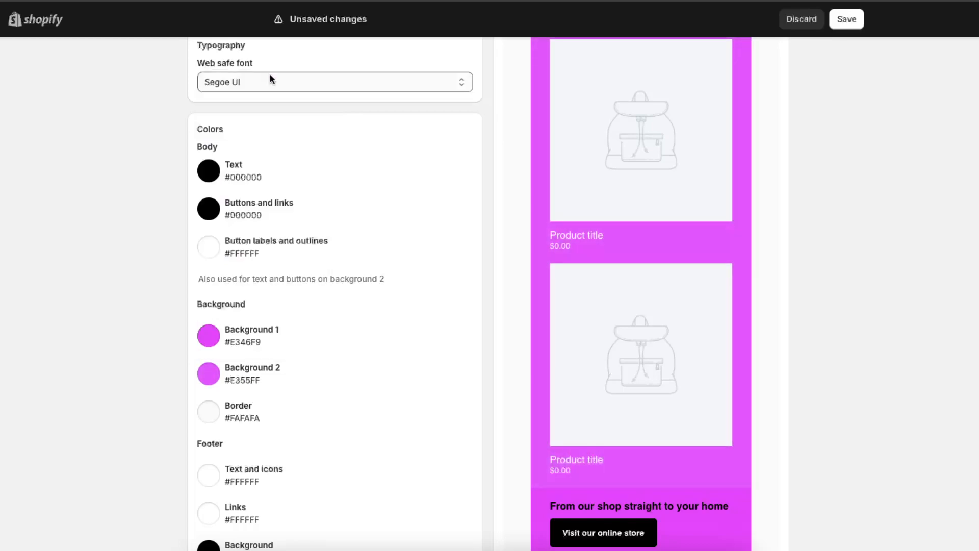
# Review the template branding settings and example email, and save the branding changes.
pyautogui.scroll(-2, 237, 411)
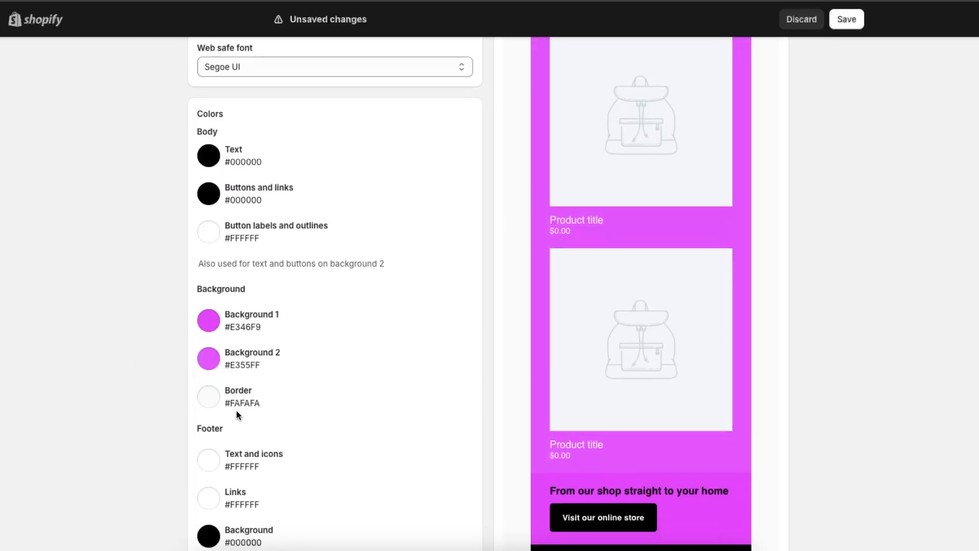
pyautogui.scroll(2, 242, 384)
pyautogui.scroll(6, 242, 386)
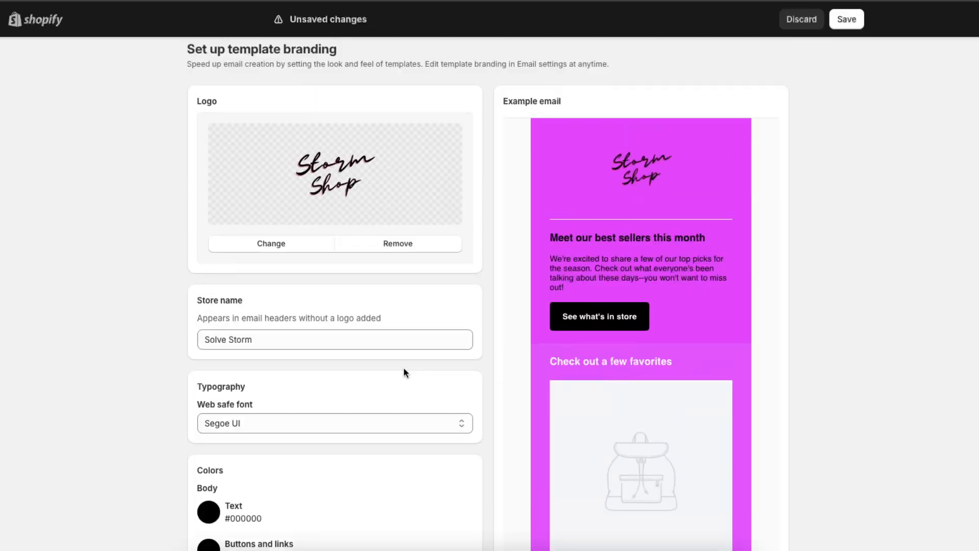
pyautogui.scroll(-2, 404, 371)
pyautogui.scroll(2, 693, 185)
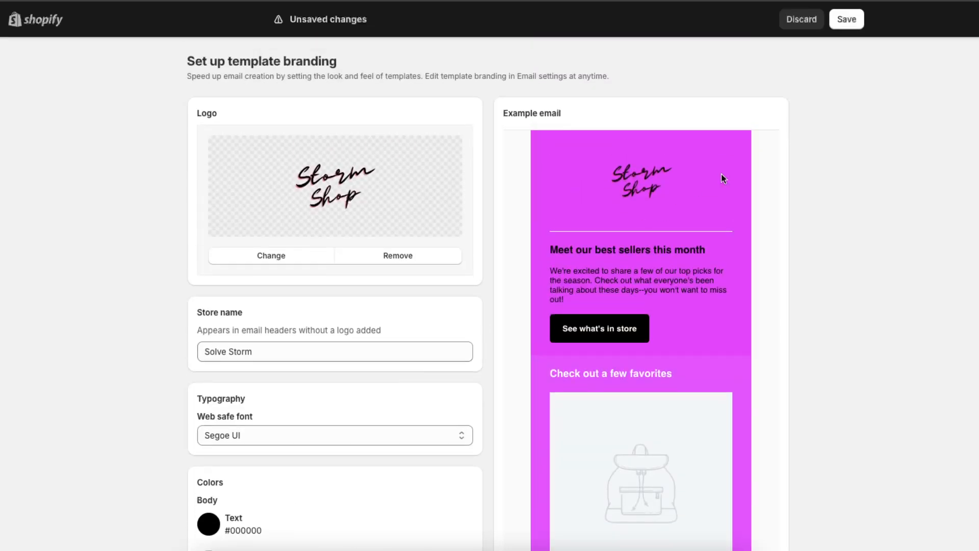
pyautogui.click(837, 25)
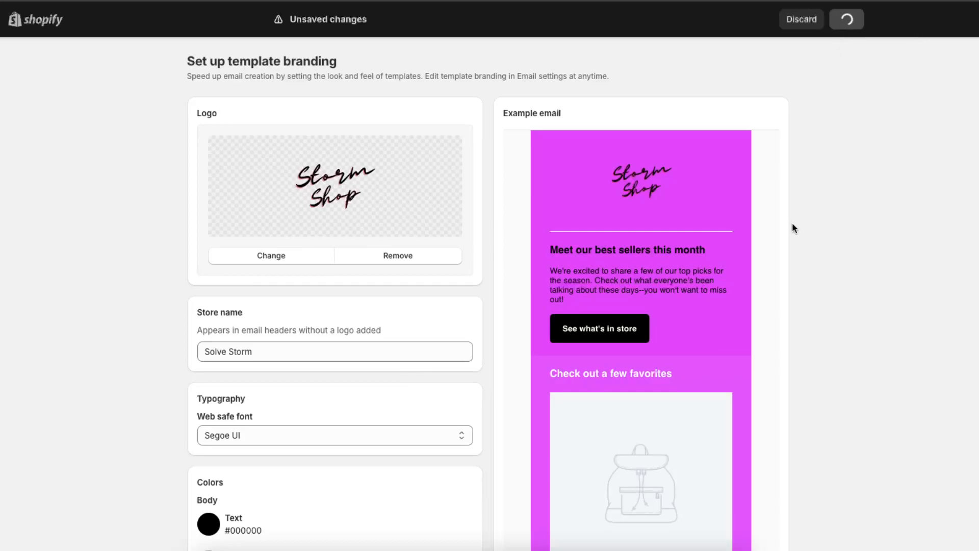
pyautogui.scroll(-10, 799, 228)
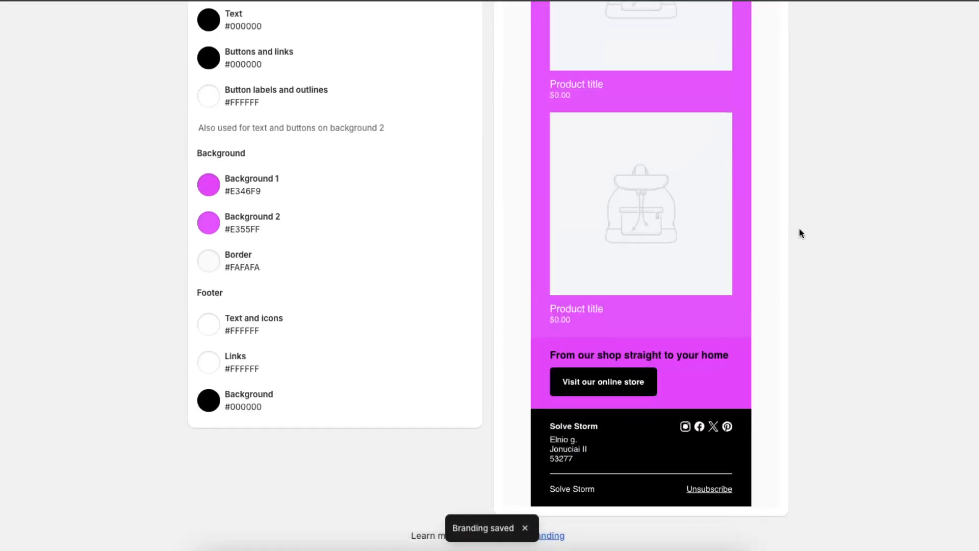
pyautogui.scroll(10, 800, 228)
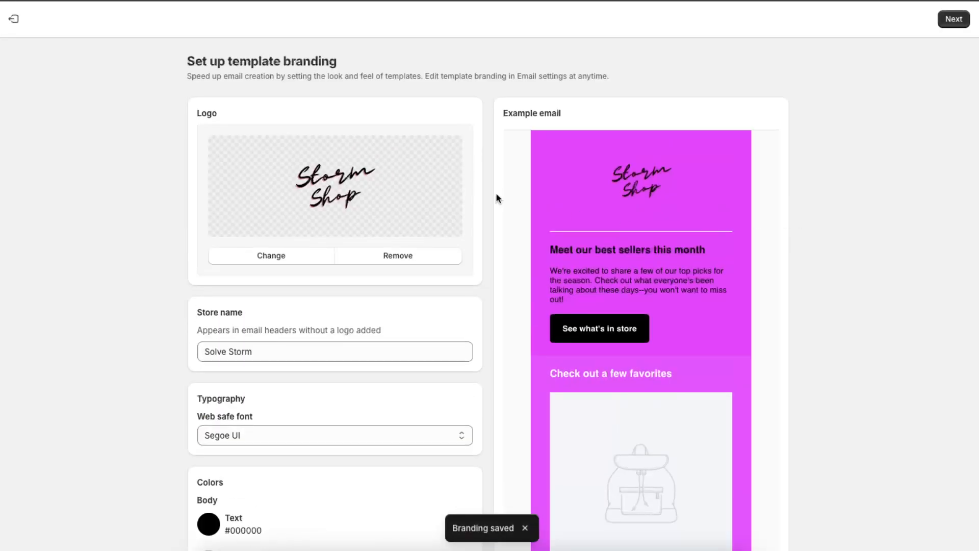
# Continue to the email template gallery and open the preview of the Sale announcement template.
pyautogui.click(952, 23)
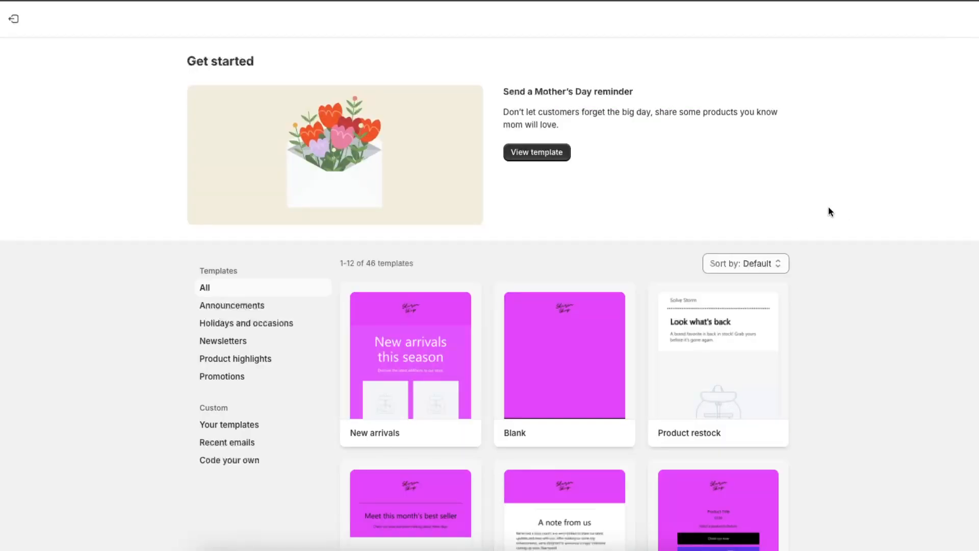
pyautogui.scroll(-2, 828, 206)
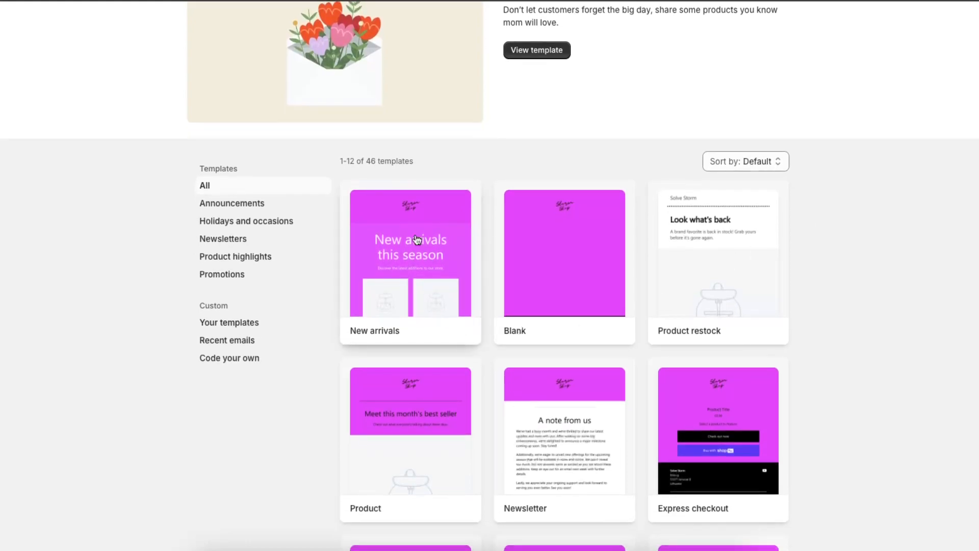
pyautogui.scroll(-3, 417, 244)
pyautogui.scroll(-1, 422, 241)
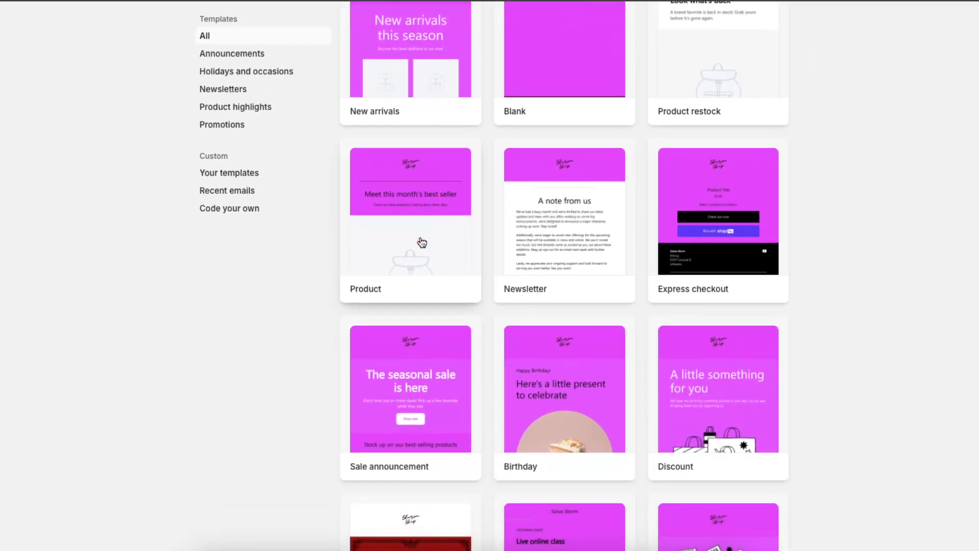
pyautogui.scroll(-2, 424, 267)
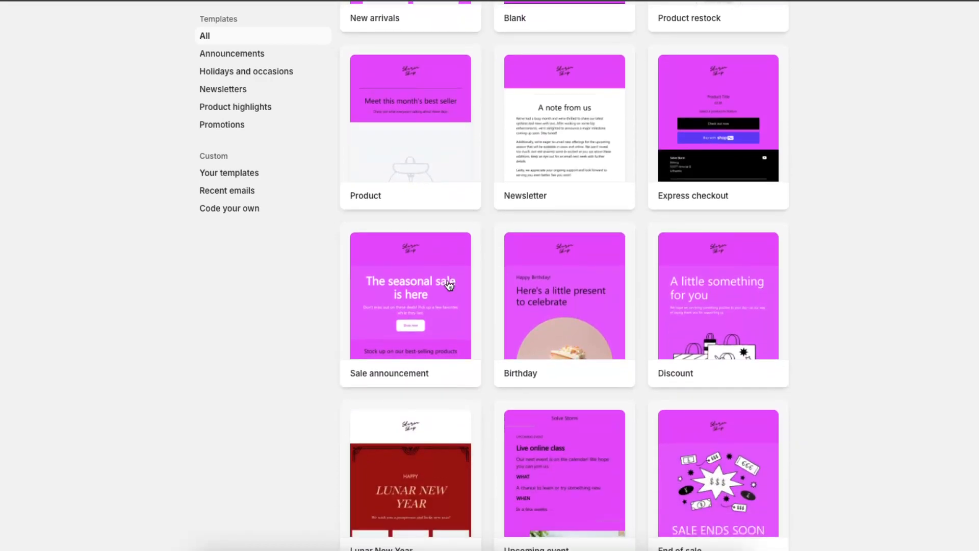
pyautogui.click(424, 295)
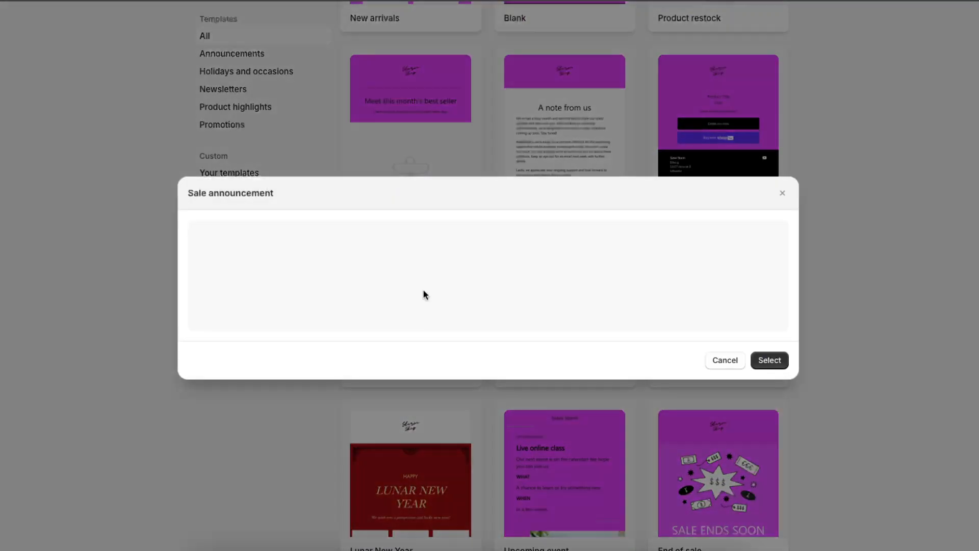
# Look through the Sale announcement preview and choose this template for the campaign email.
pyautogui.scroll(-8, 454, 286)
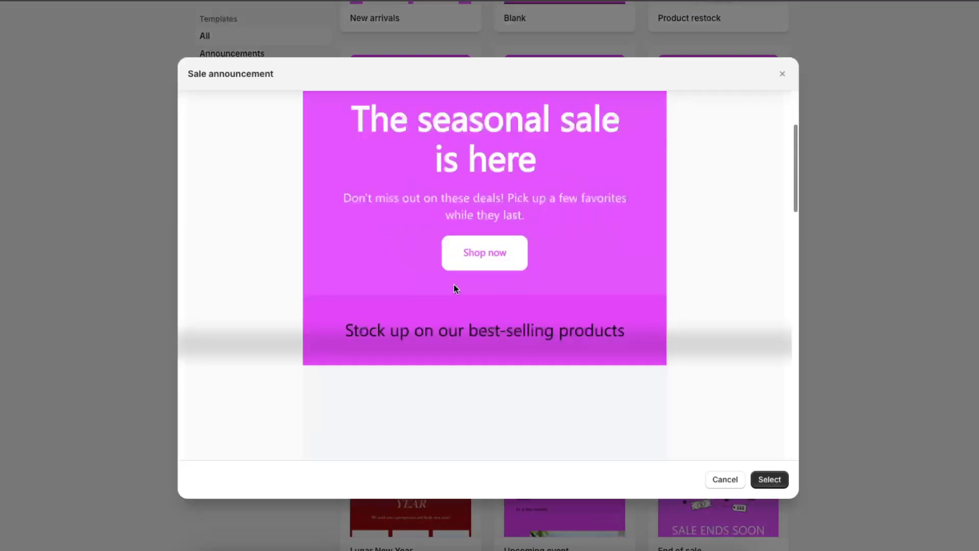
pyautogui.scroll(4, 454, 286)
pyautogui.scroll(4, 454, 286)
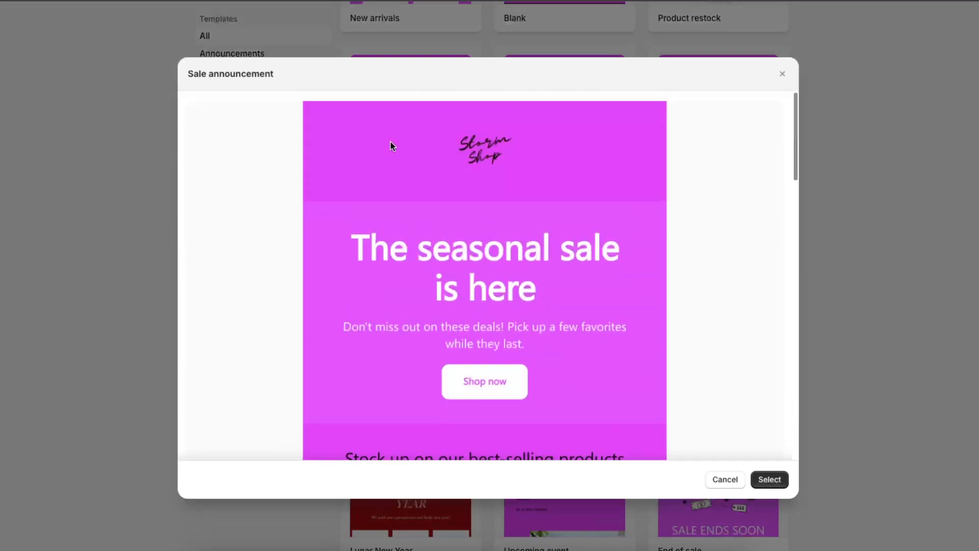
pyautogui.click(765, 479)
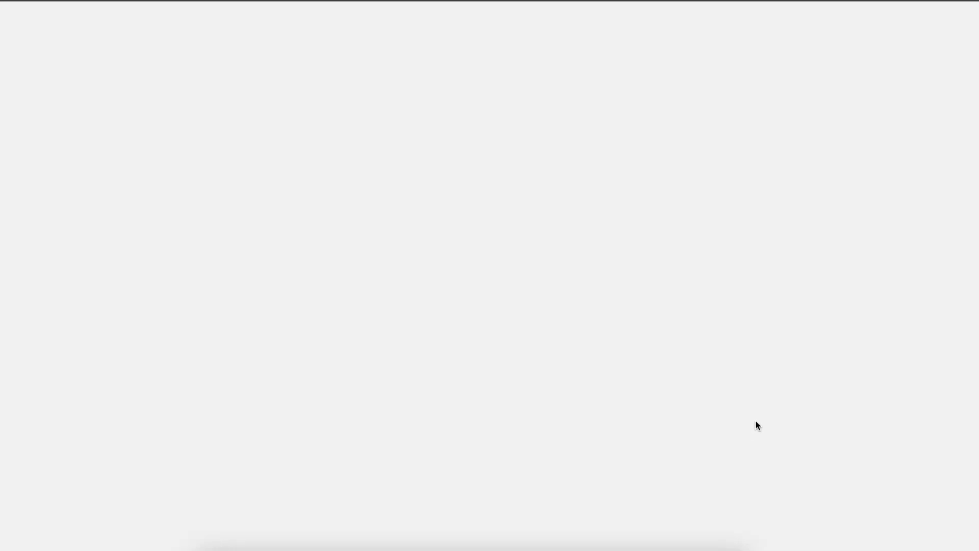
# Look over the Sale announcement email draft from header to product sections and proceed to its review.
pyautogui.scroll(-13, 360, 412)
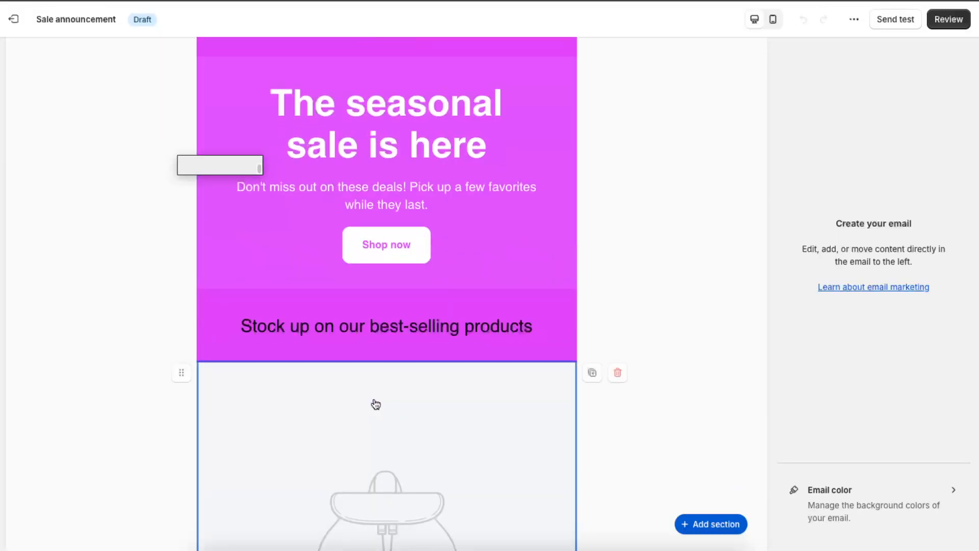
pyautogui.scroll(13, 516, 360)
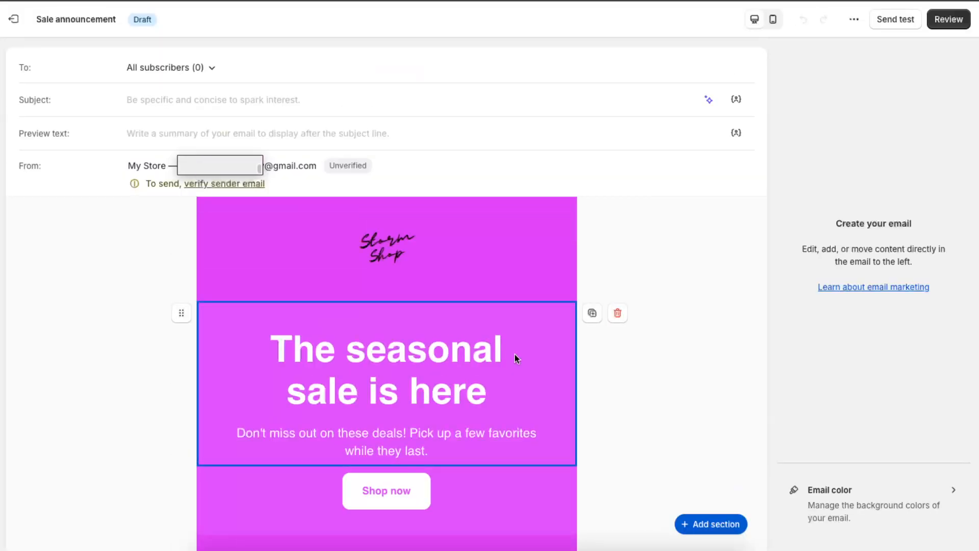
pyautogui.scroll(-4, 141, 38)
pyautogui.scroll(4, 140, 37)
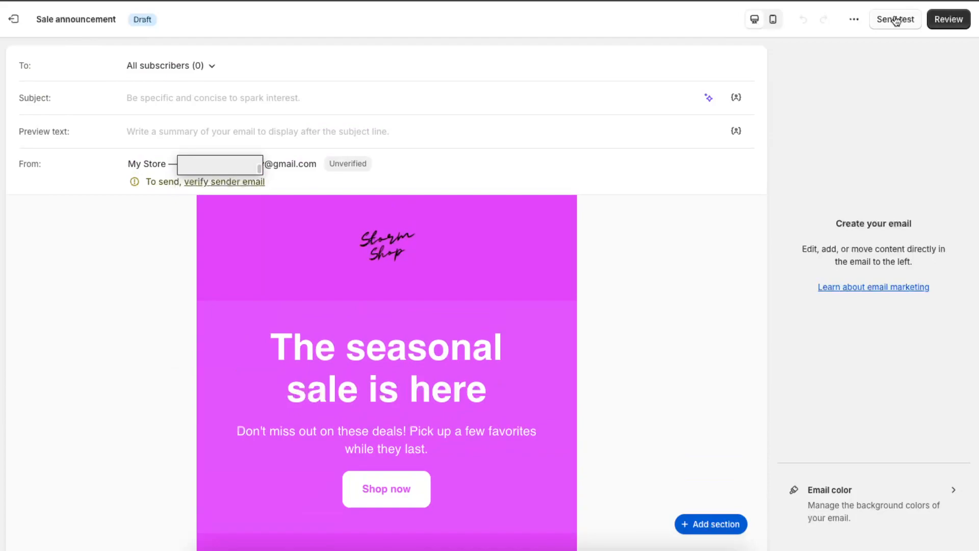
pyautogui.click(950, 21)
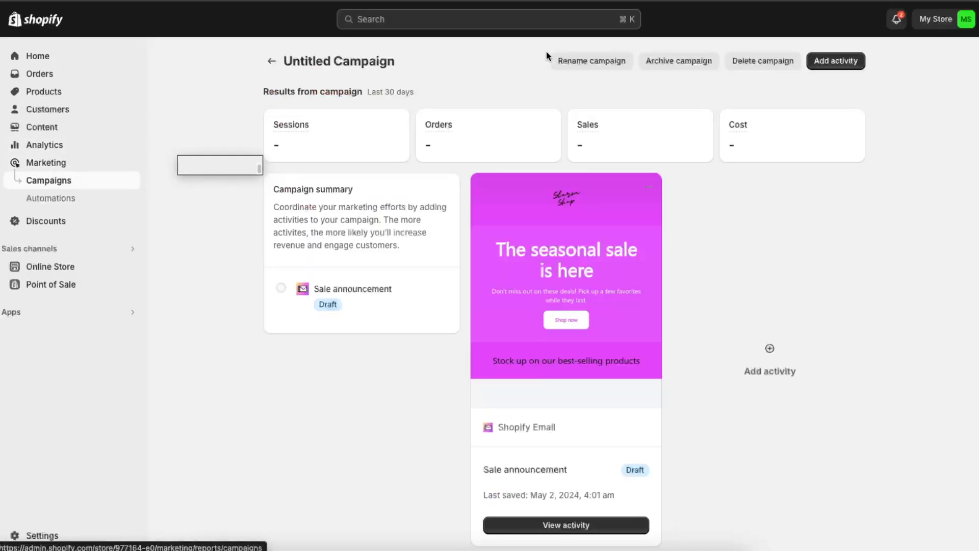
# Check the Campaigns report, and open the Sale announcement draft from the installed marketing app activities in the marketing overview.
pyautogui.click(60, 184)
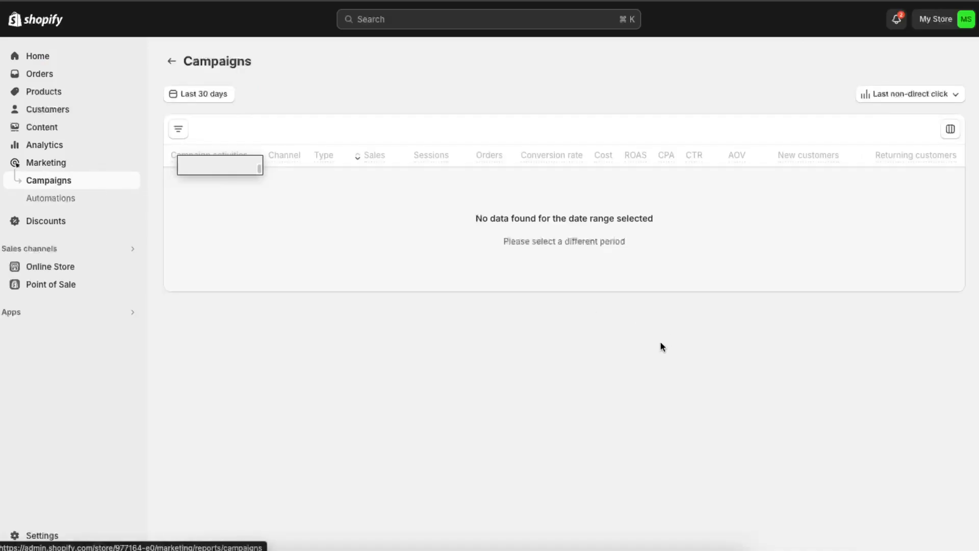
pyautogui.click(58, 163)
pyautogui.scroll(-5, 525, 356)
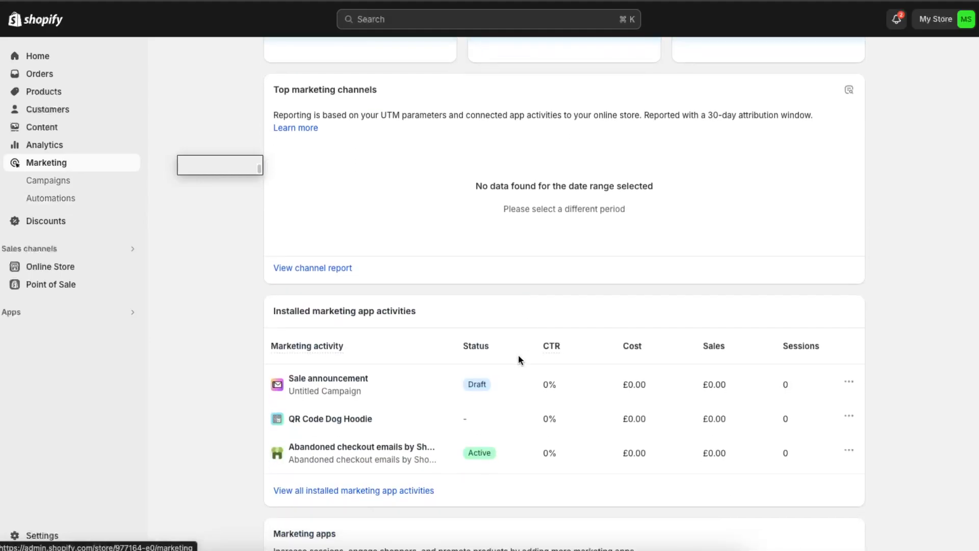
pyautogui.click(346, 378)
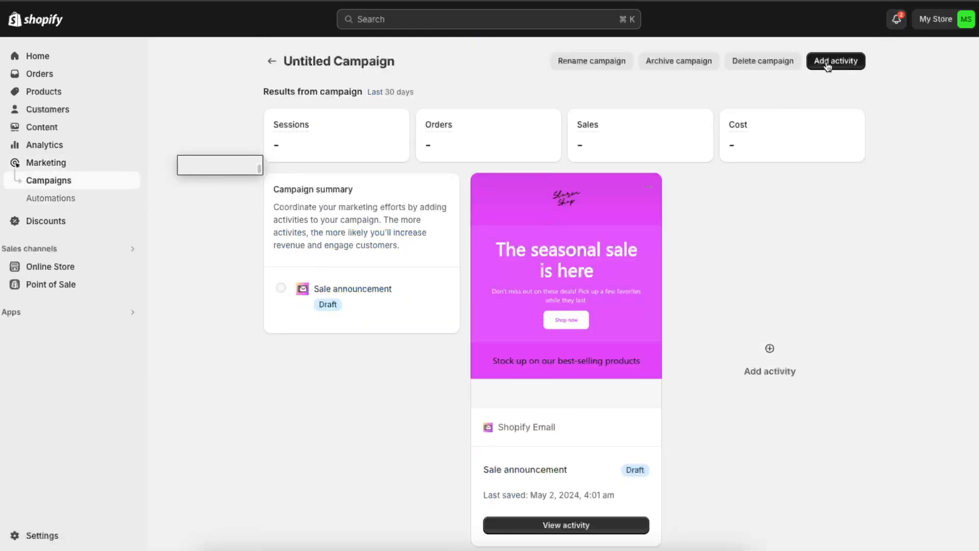